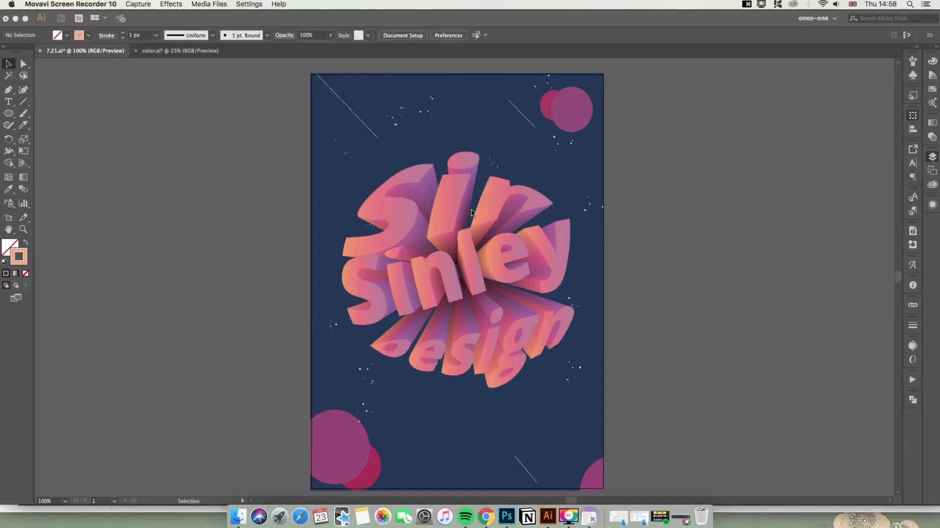
- Hide Layer 1 in the Layers panel and create a new empty Layer 3
click(933, 157)
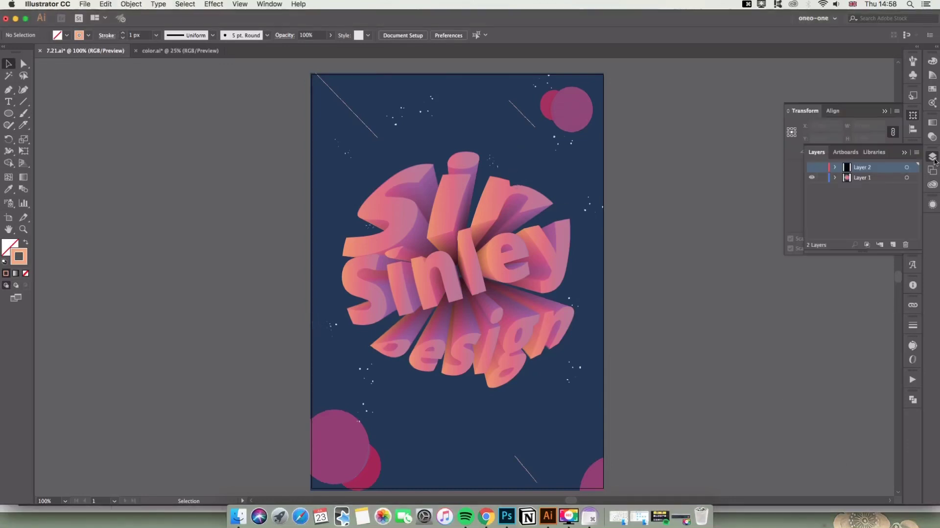
click(812, 177)
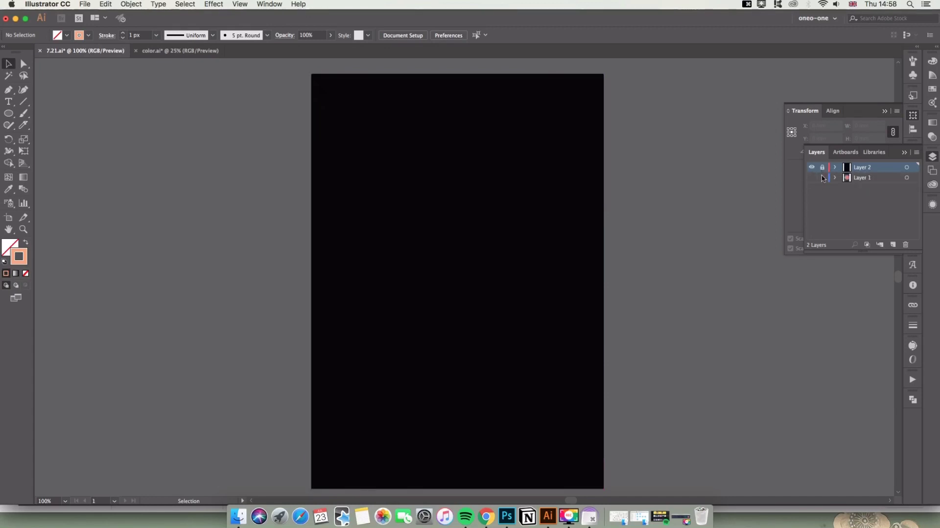
click(894, 245)
- Draw a circle with the Ellipse tool and move it to the page centre
key(l)
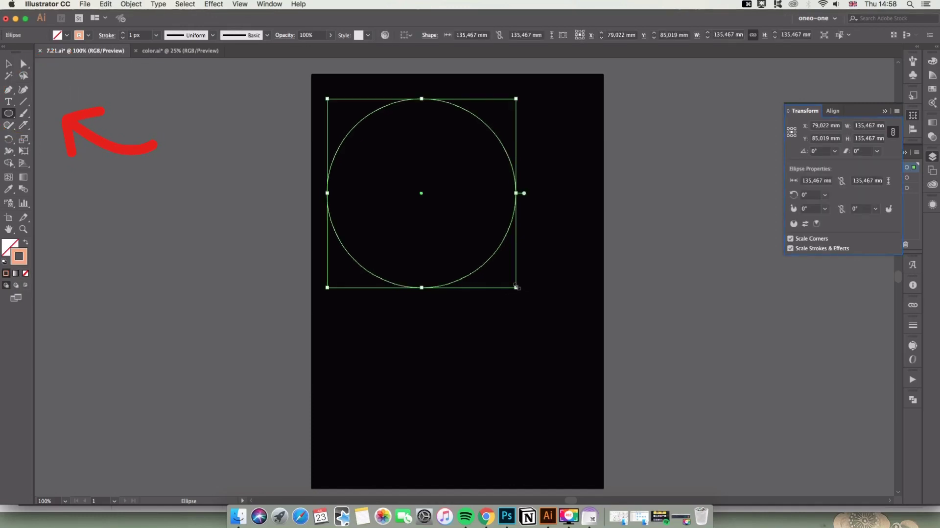
key(v)
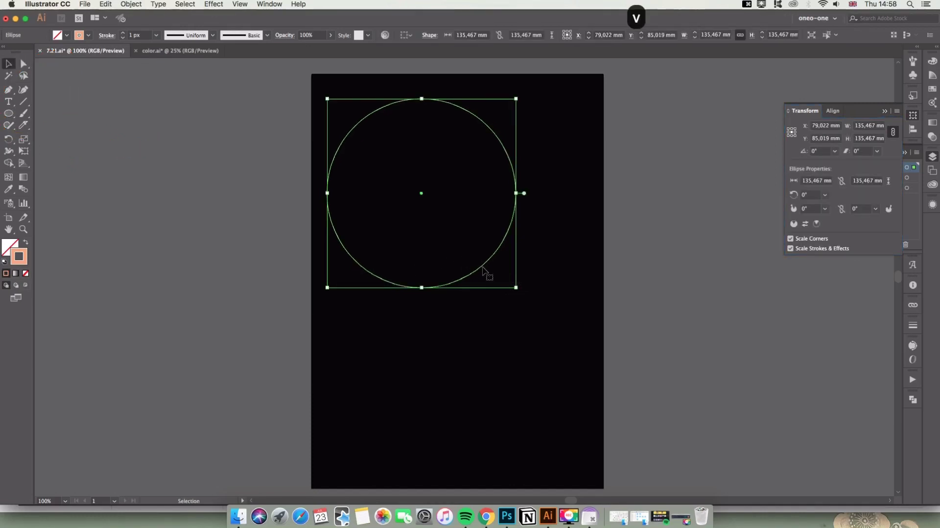
drag(482, 268, 519, 321)
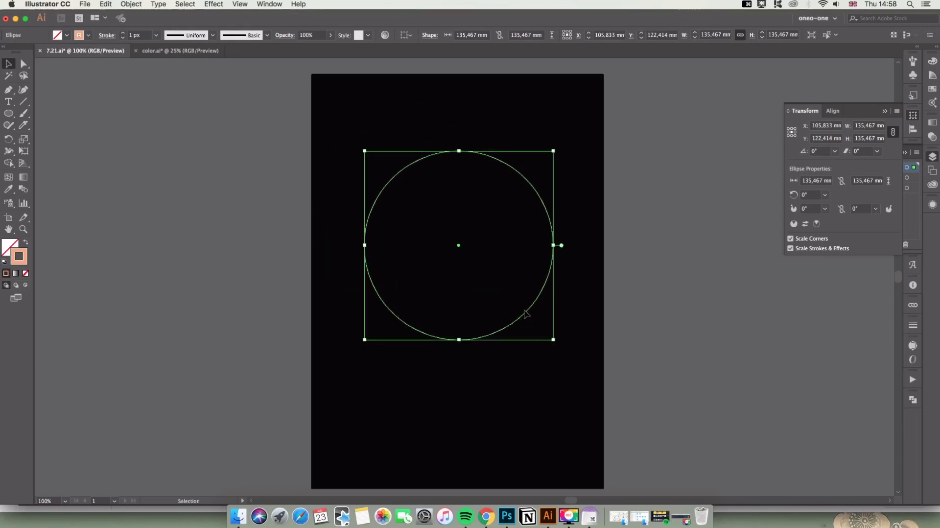
- Slice the circle with two slanted Knife cuts into three pieces
drag(23, 125, 50, 126)
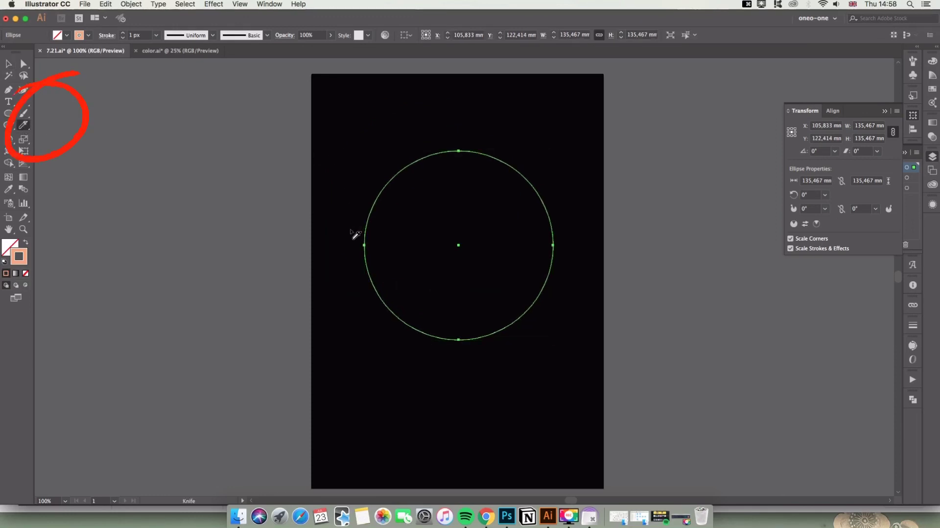
drag(353, 230, 642, 185)
drag(365, 308, 601, 264)
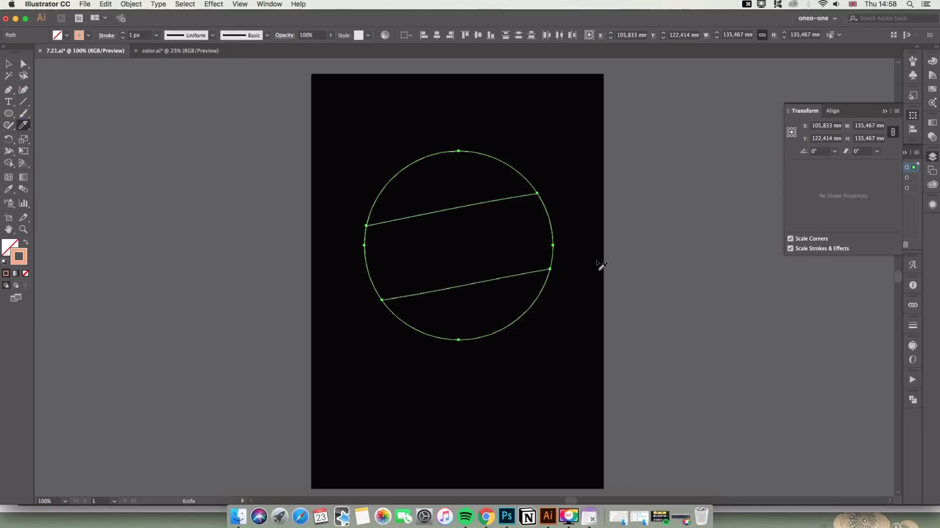
click(7, 64)
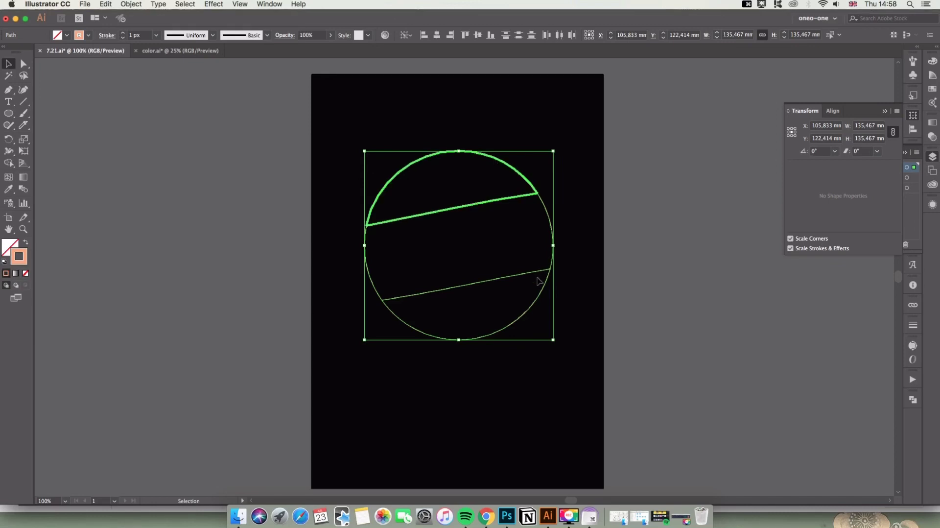
- Type the word 'sin' above the page and give it a white fill
key(t)
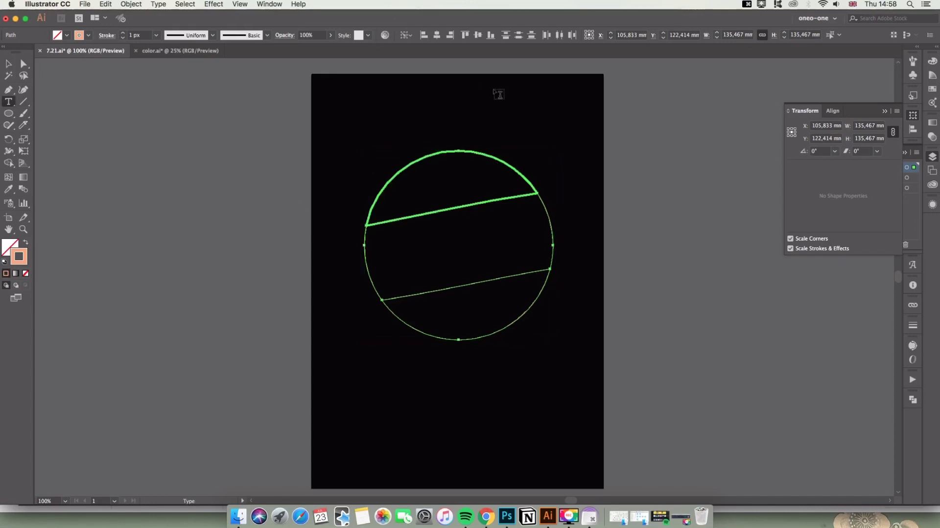
click(520, 96)
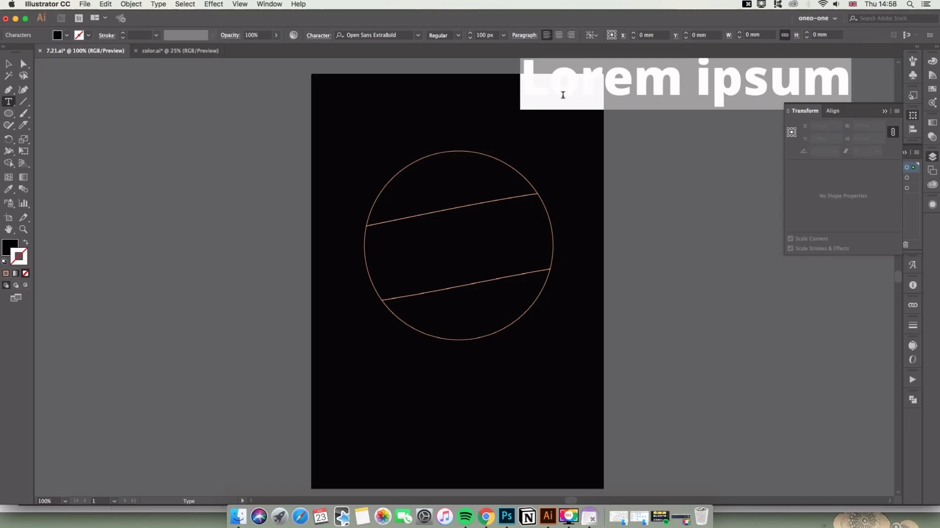
text(sin)
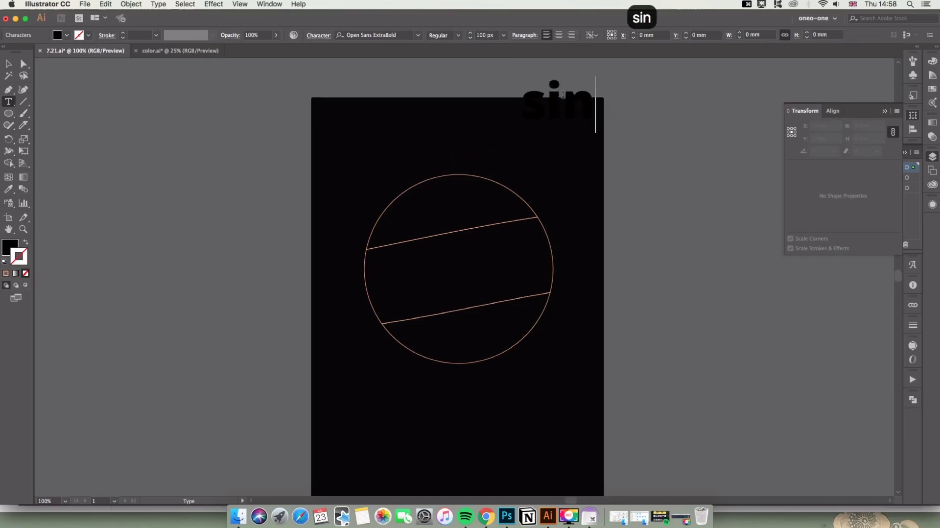
key(super+a)
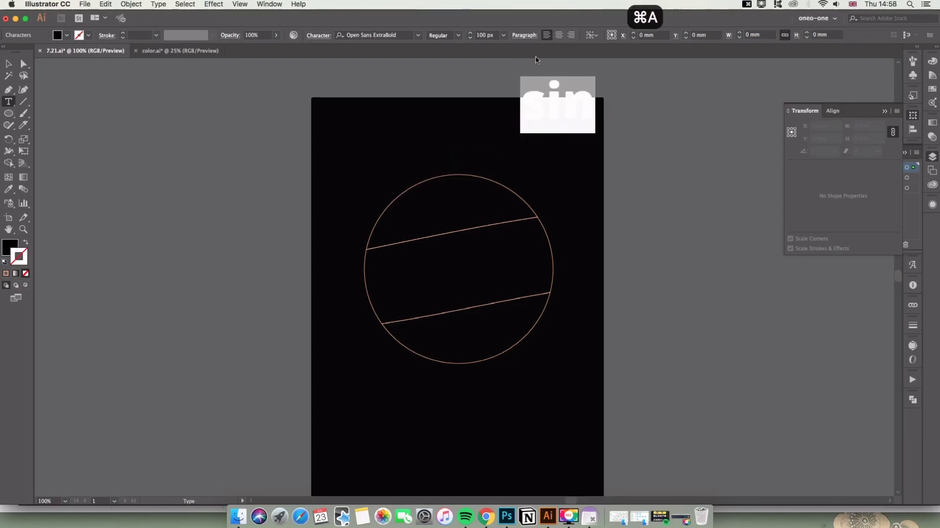
double_click(11, 248)
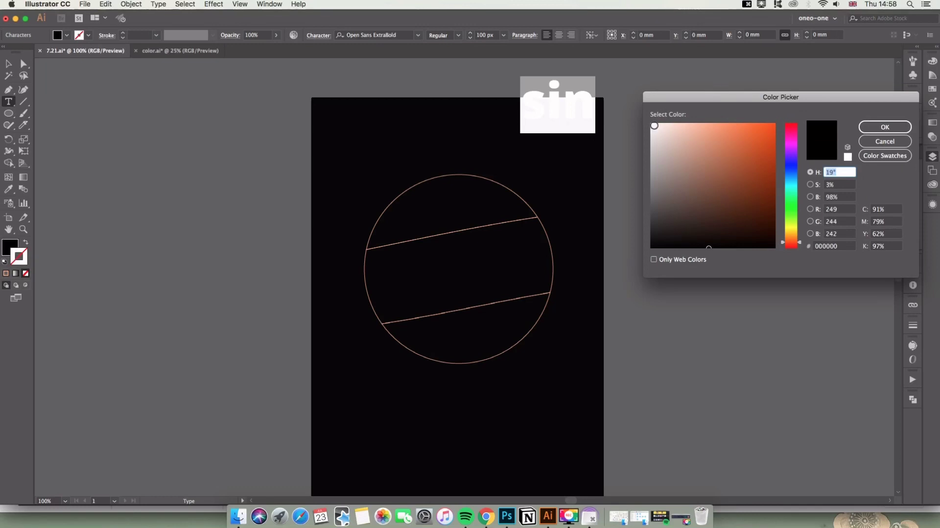
click(652, 124)
click(883, 127)
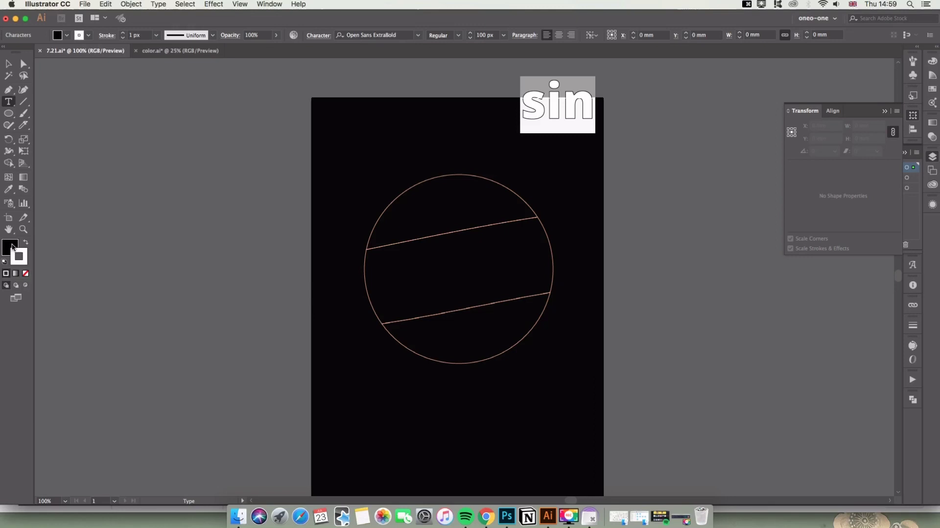
key(cmd+z)
click(67, 35)
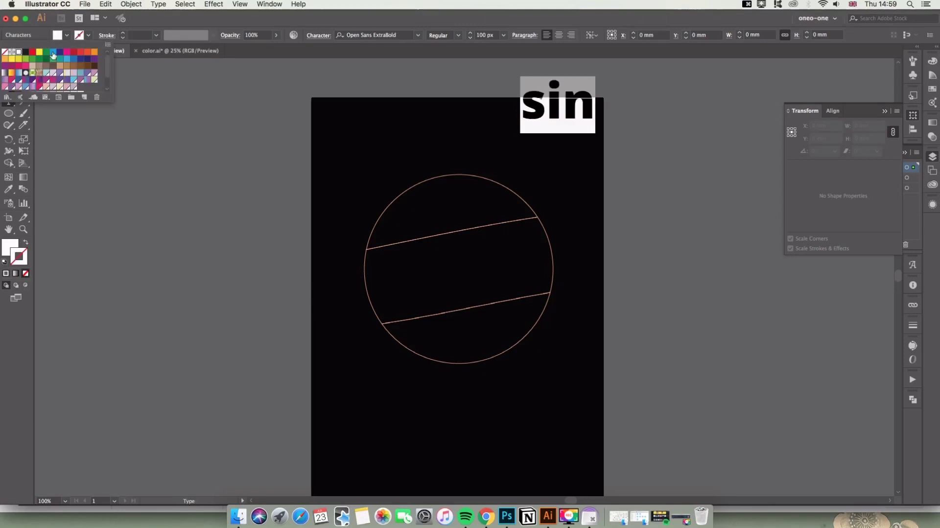
click(8, 64)
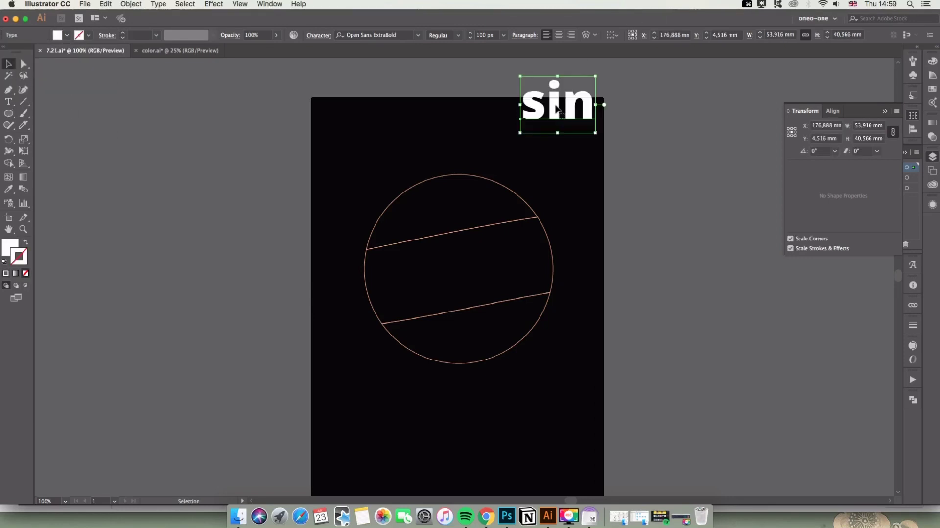
- Duplicate the word below and change the copy to 'Sinley', capitalising 'Sin'
drag(557, 124, 544, 169)
key(cmd+a)
text(sinley)
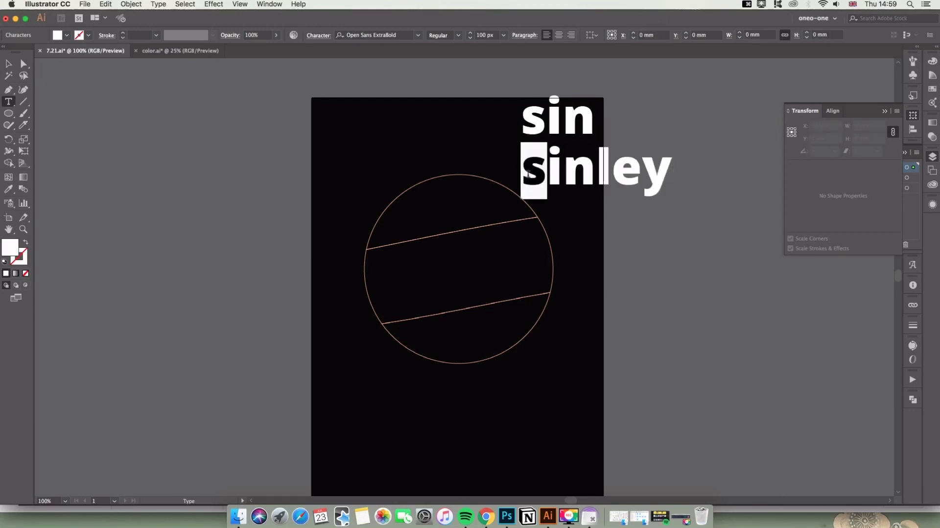
text(S)
drag(521, 119, 544, 119)
text(S)
click(8, 64)
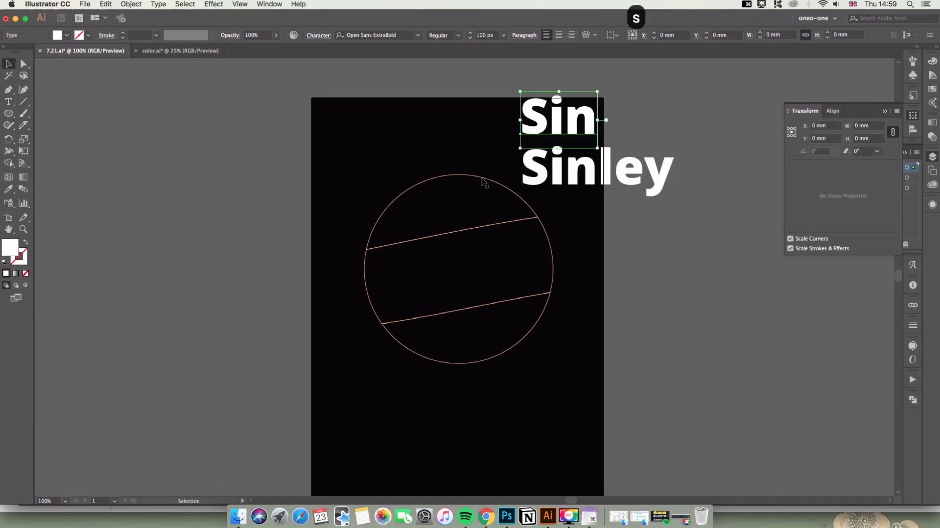
- Duplicate again as 'Design', then place Sin and Sinley in the top and middle pieces
drag(556, 169, 556, 228)
double_click(556, 229)
key(cmd+a)
text(Design)
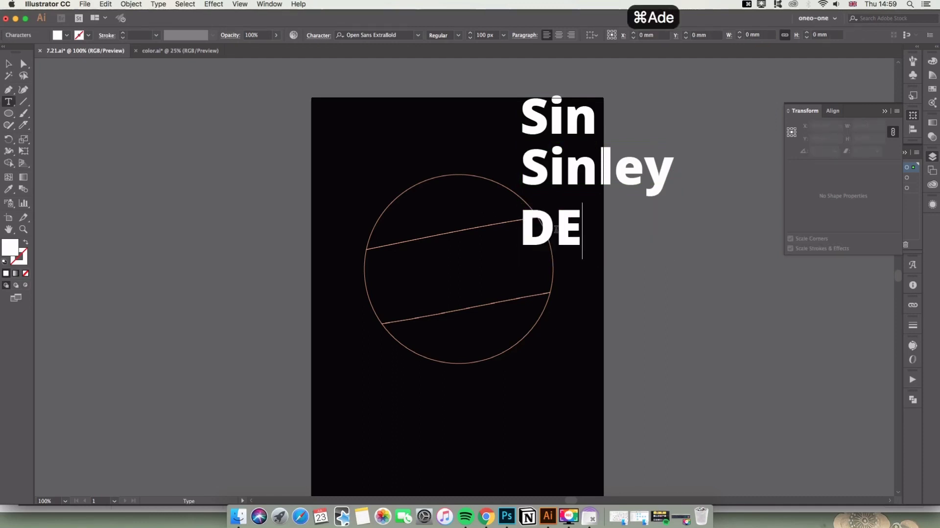
click(8, 64)
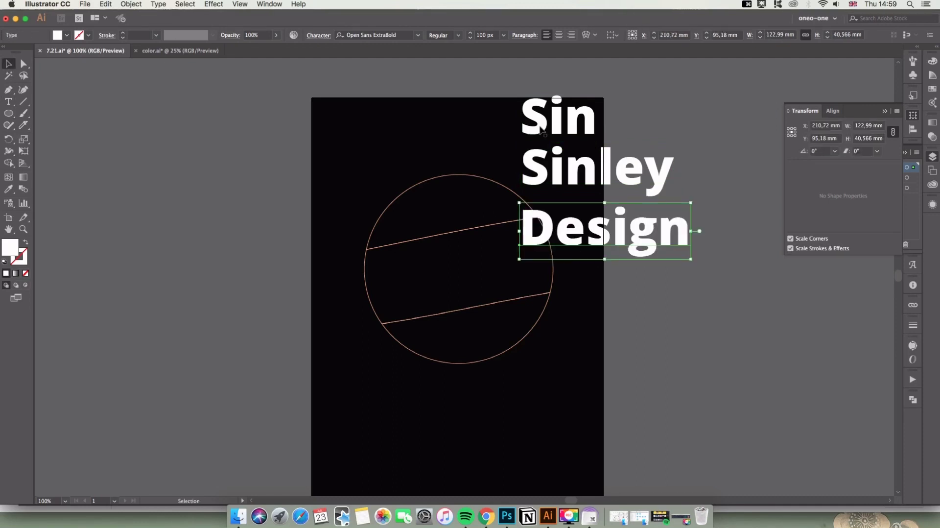
drag(559, 122, 451, 213)
drag(576, 180, 443, 283)
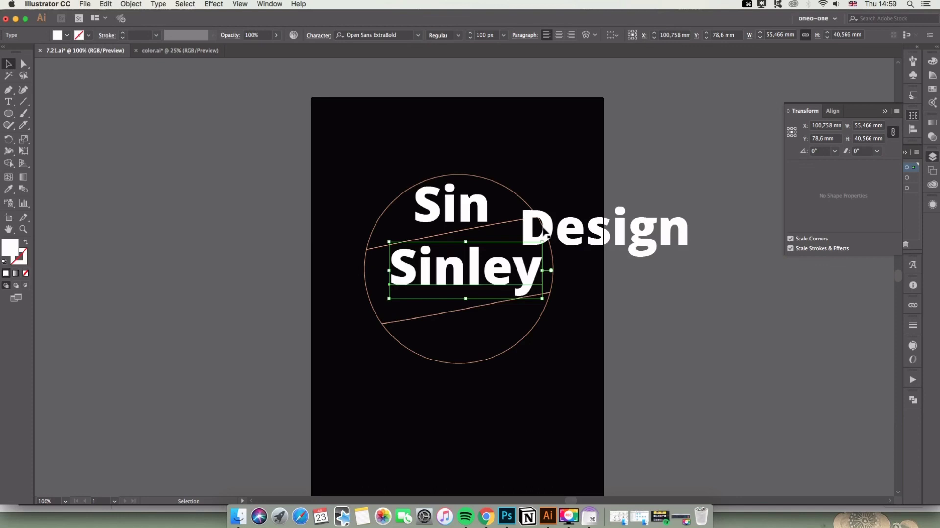
- Move Design into the bottom piece and attempt an envelope fit of Sin to the top piece
drag(666, 221, 503, 340)
click(670, 320)
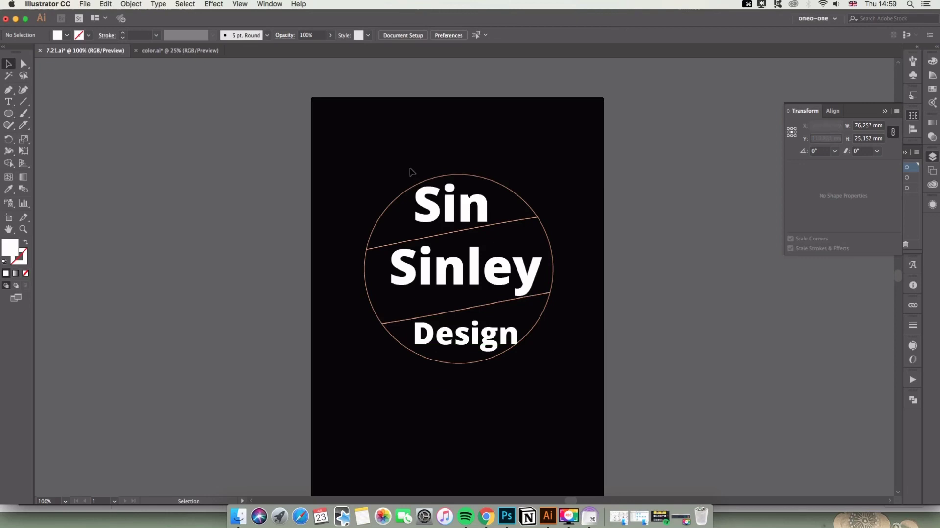
click(451, 179)
shift+click(448, 210)
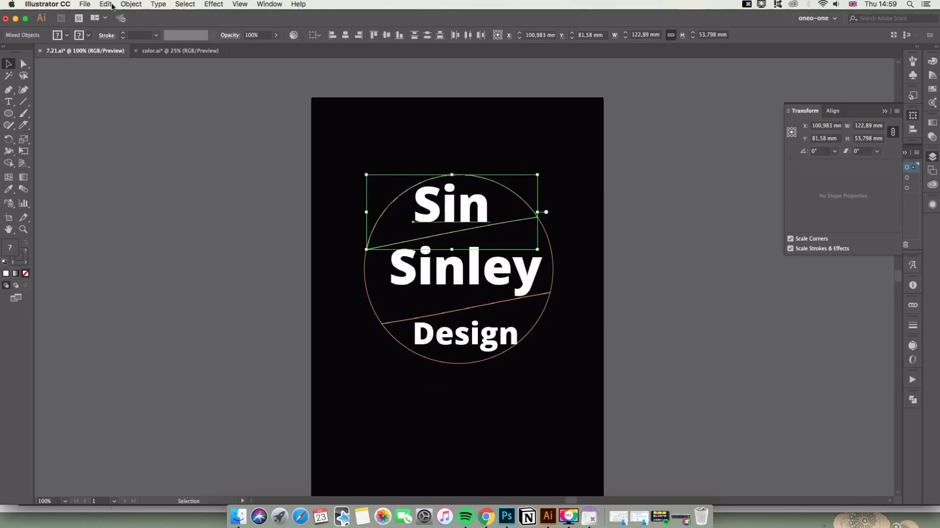
click(131, 4)
mouse_move(174, 242)
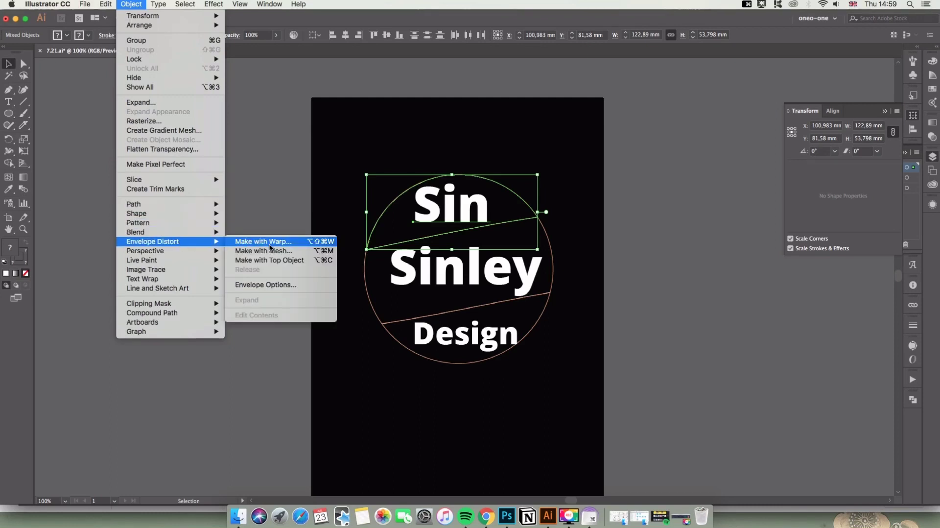
click(288, 262)
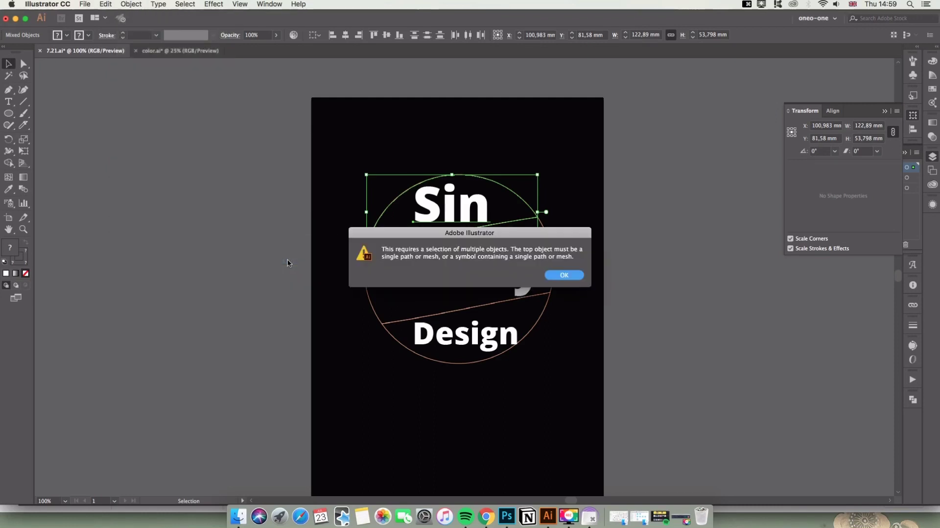
click(564, 275)
click(636, 273)
- Bring all circle pieces to the front with Arrange > Bring to Front, then select Sin
shift+click(542, 229)
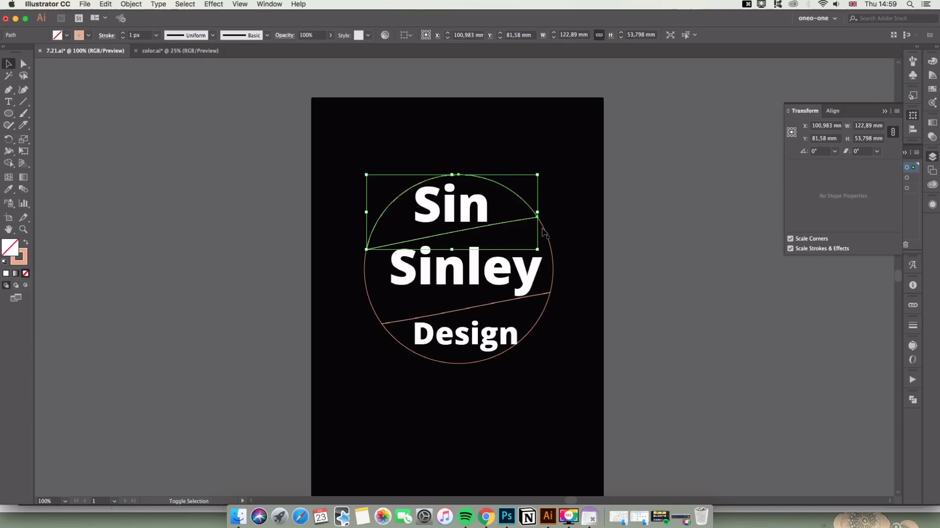
shift+click(545, 232)
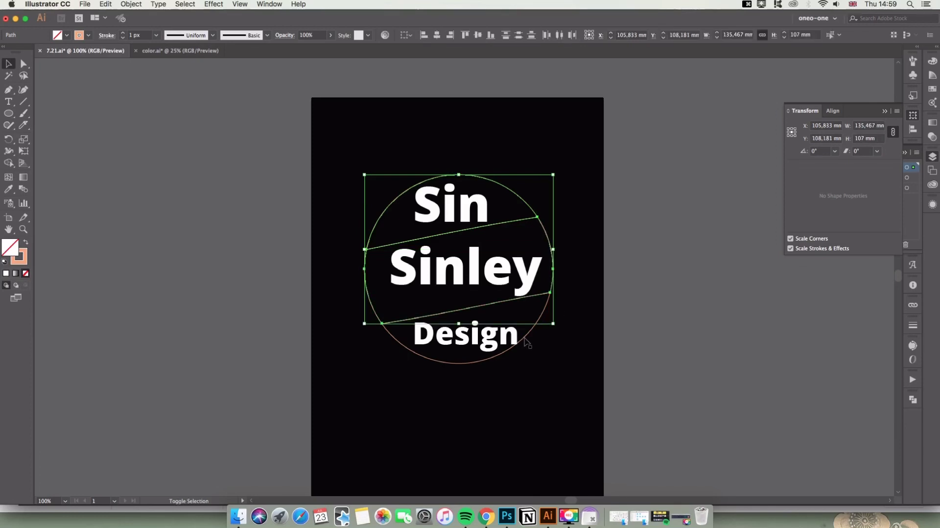
shift+click(525, 340)
right_click(526, 339)
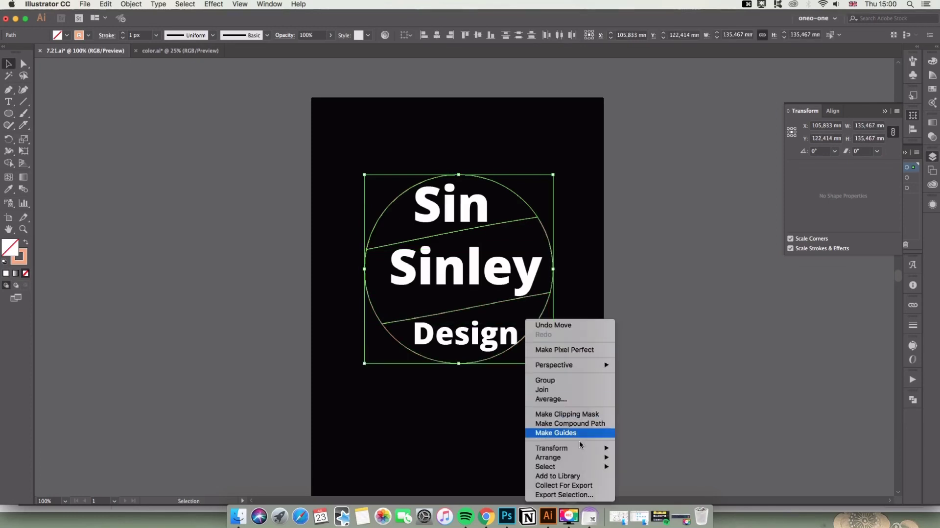
mouse_move(586, 460)
click(633, 450)
click(632, 449)
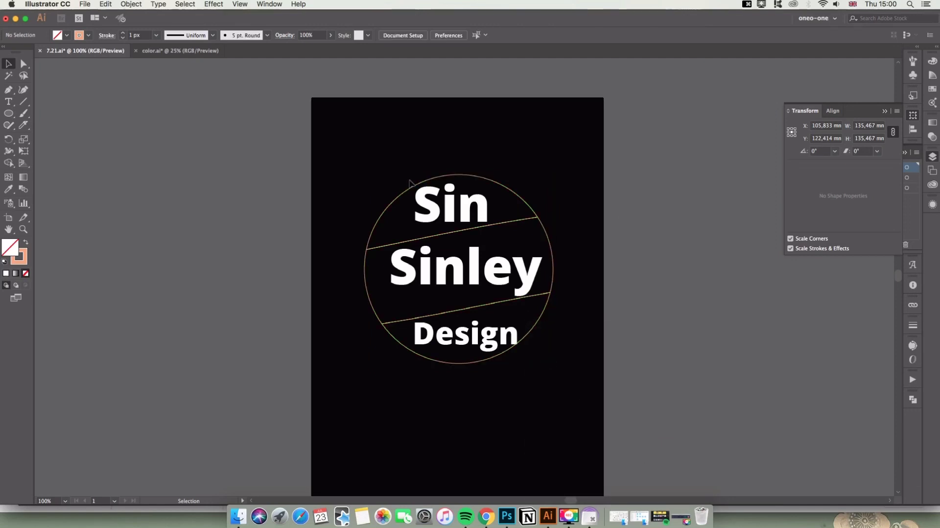
click(431, 204)
- Warp Sin into the top slice with Envelope Distort > Make with Top Object
shift+click(421, 239)
click(131, 4)
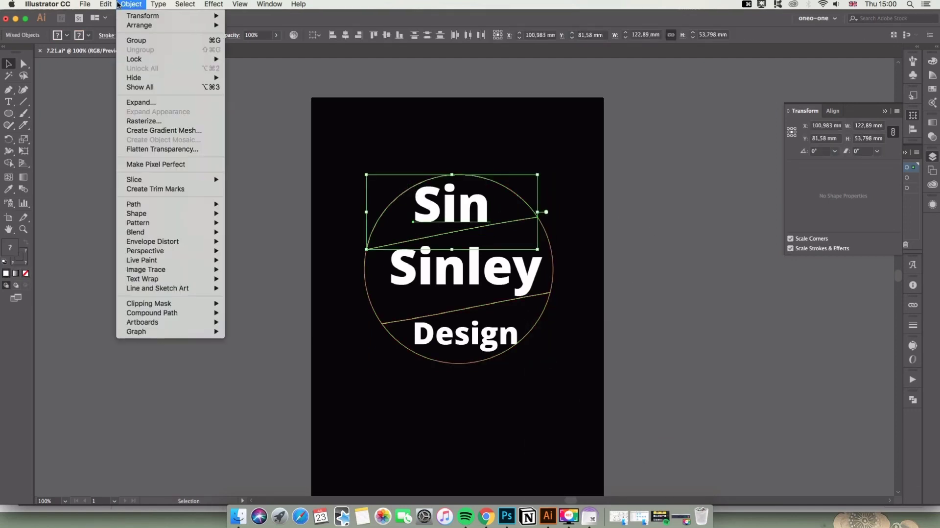
mouse_move(200, 205)
mouse_move(210, 243)
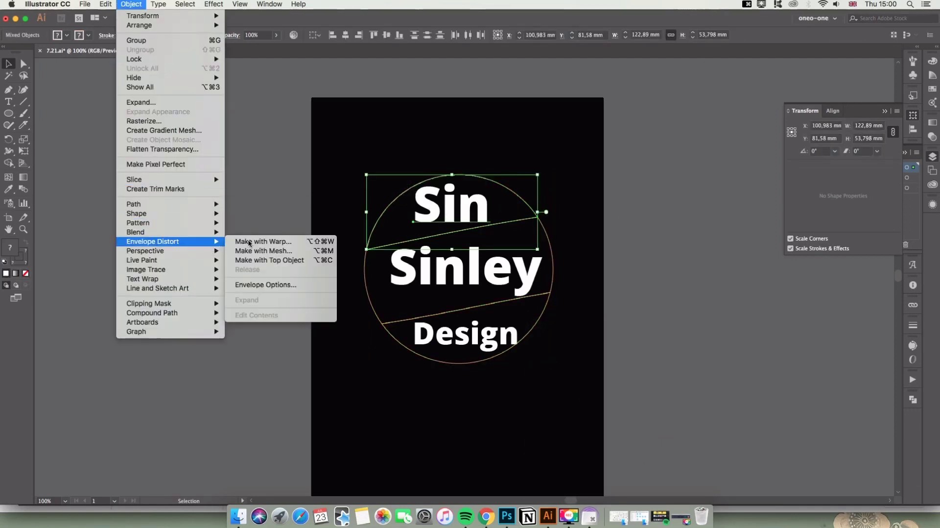
click(267, 261)
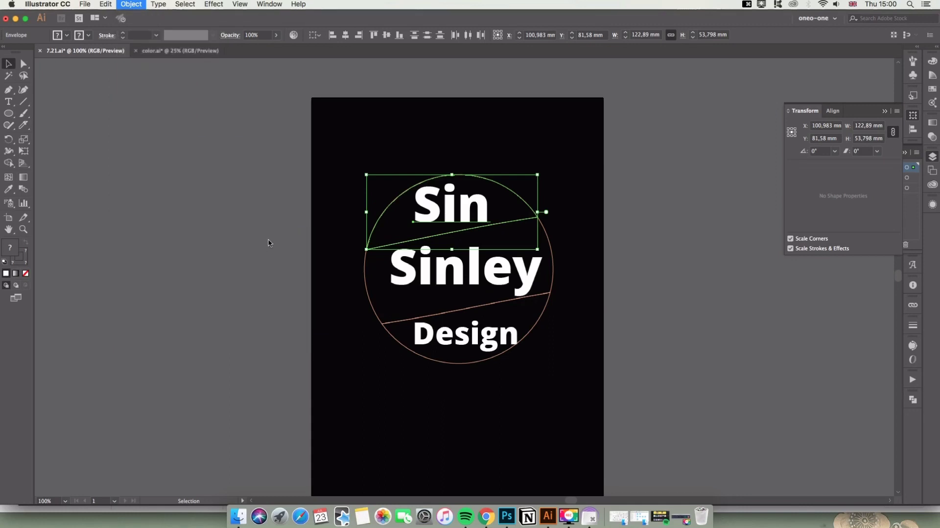
- Warp Sinley into the middle slice with Alt+Cmd+C, redoing it once
click(407, 280)
shift+click(543, 294)
key(super+alt+c)
key(super+z)
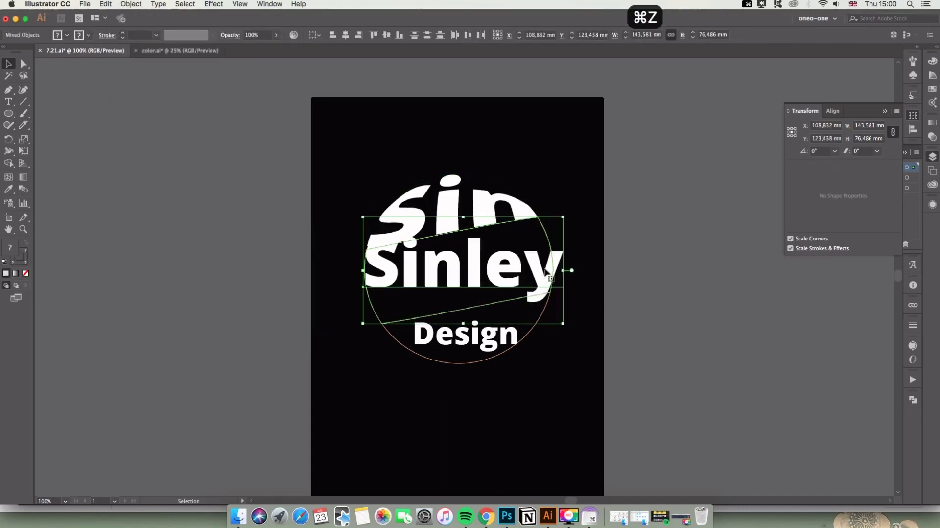
key(super+z)
key(super+z)
key(super+z)
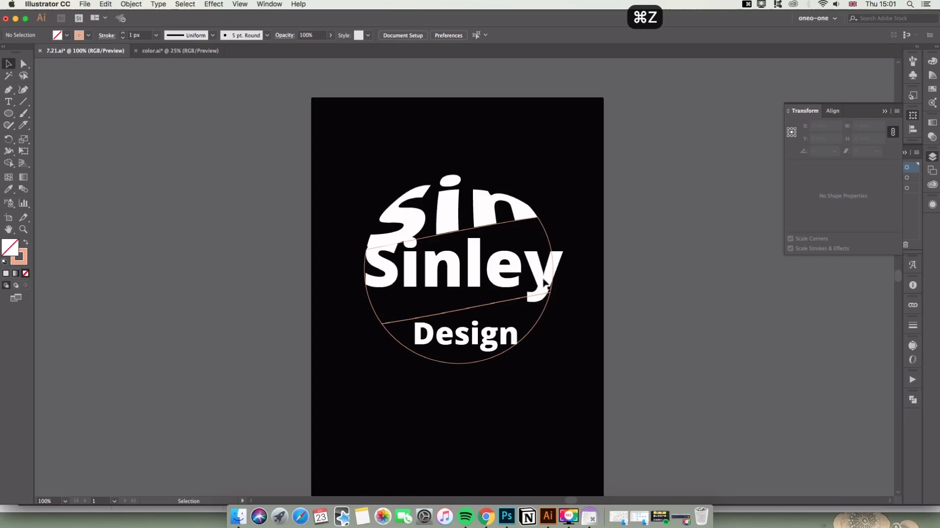
key(super+z)
key(super+z)
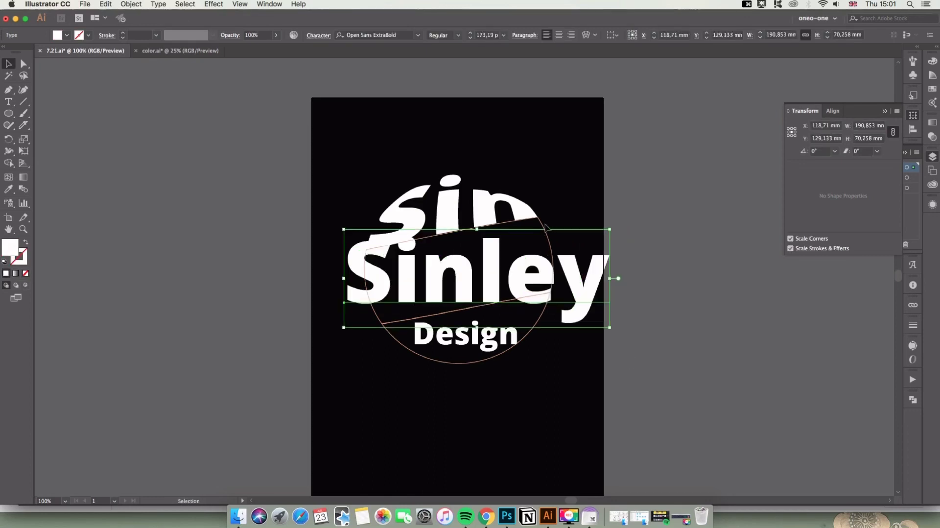
key(alt+super+c)
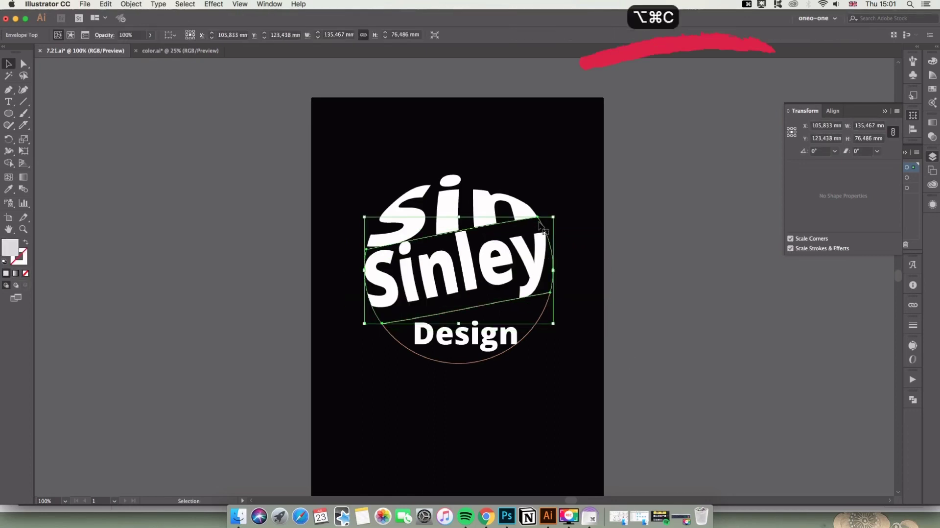
- Warp Design into the bottom arc slice with Alt+Cmd+C
click(491, 352)
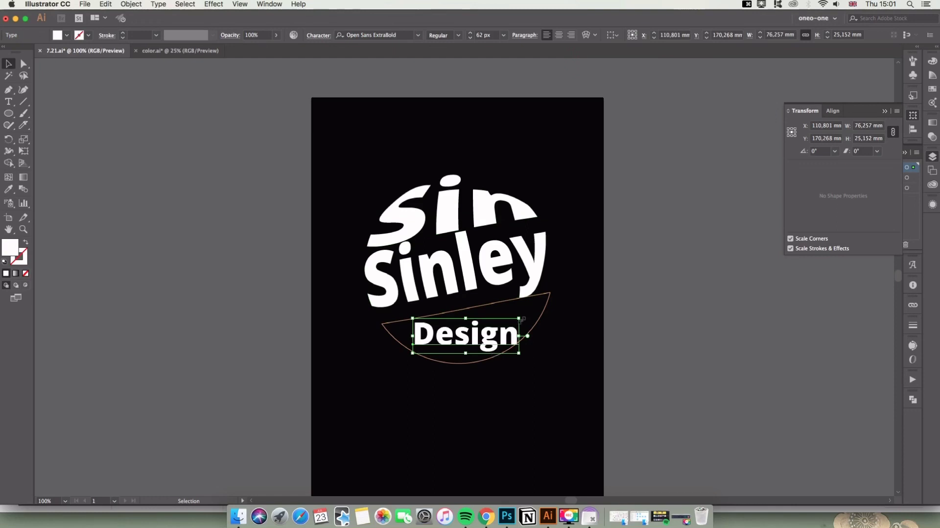
shift+click(547, 307)
key(alt+super+c)
key(super+z)
key(alt+super+c)
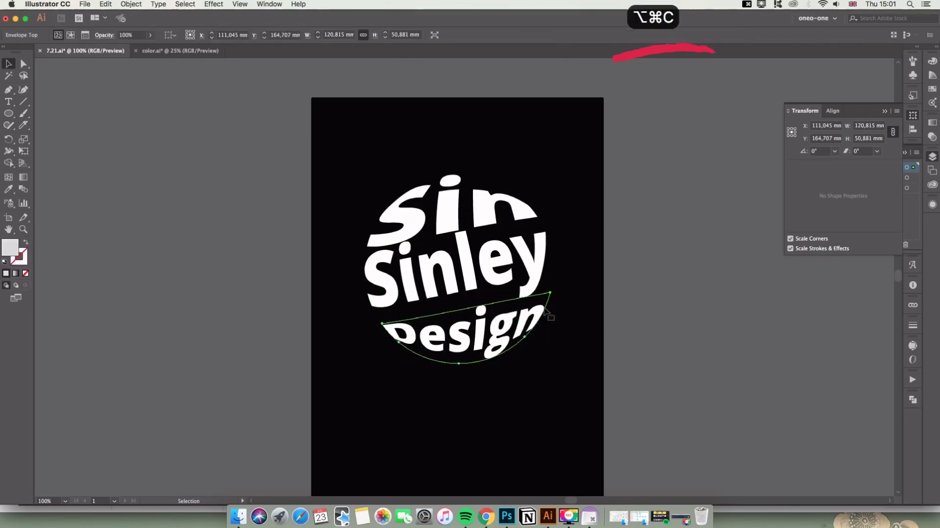
- Edit the Sinley envelope contents, trying a rotation and then undoing it
click(541, 245)
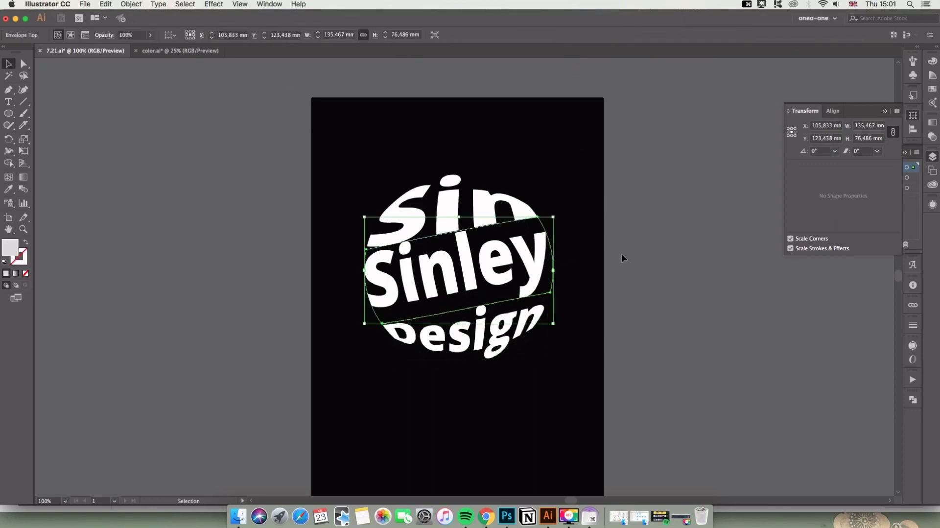
click(572, 288)
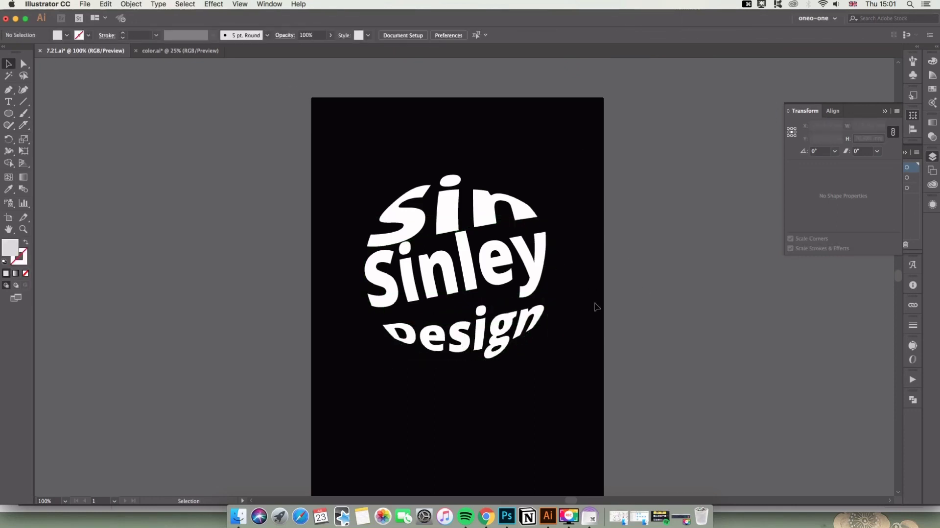
click(464, 265)
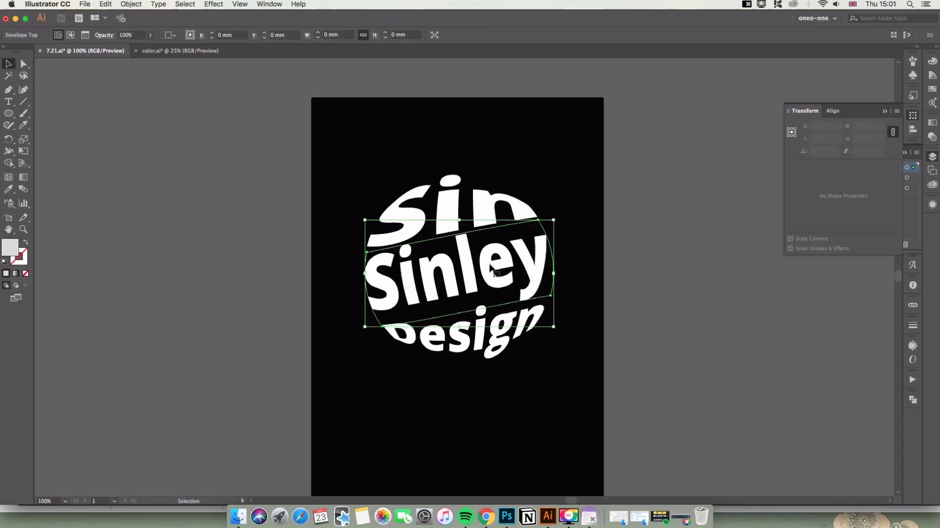
key(super+shift+v)
click(661, 225)
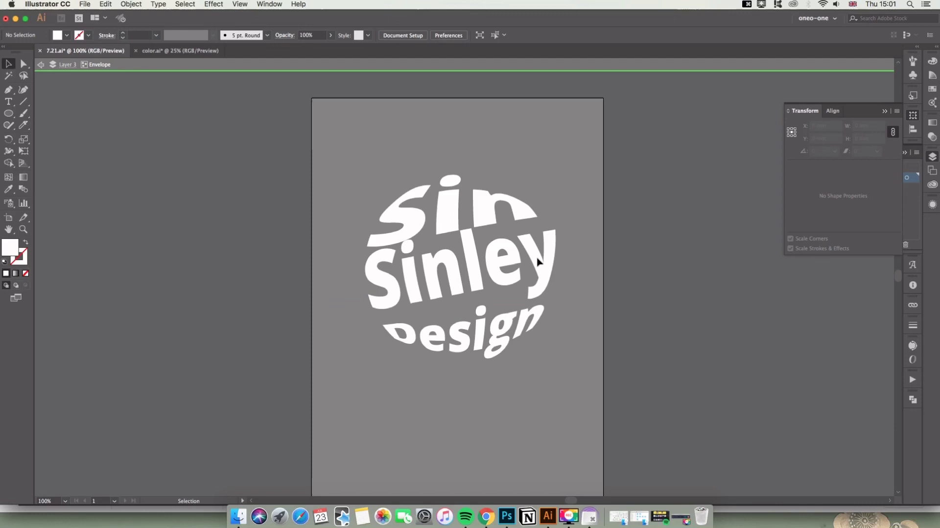
mouse_move(604, 214)
mouse_down()
mouse_move(592, 196)
mouse_move(599, 202)
mouse_up()
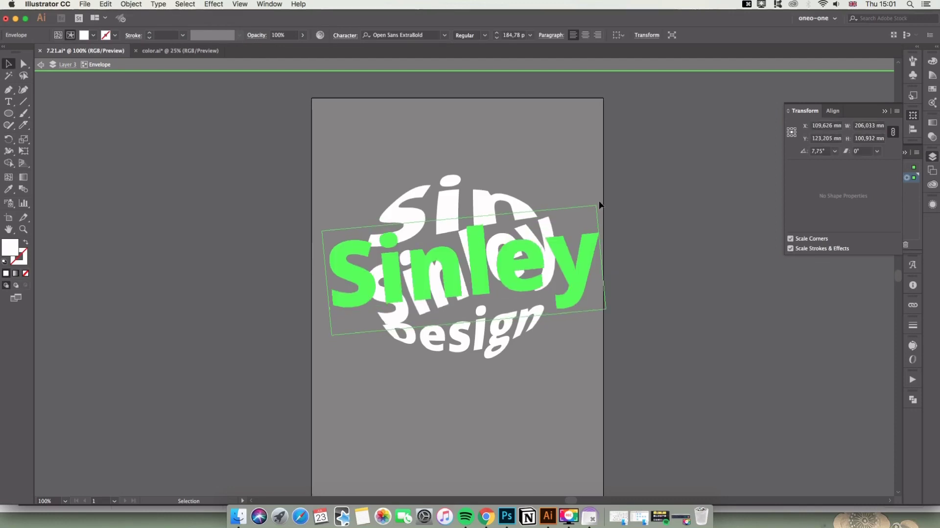
key(super+z)
double_click(577, 204)
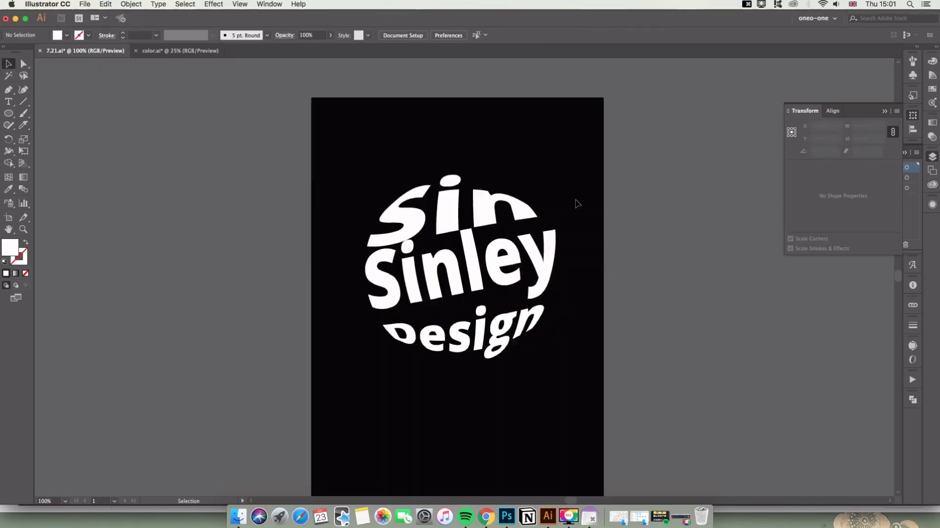
- Check the three warped words by selecting them together, then deselect
click(512, 338)
click(672, 303)
click(441, 209)
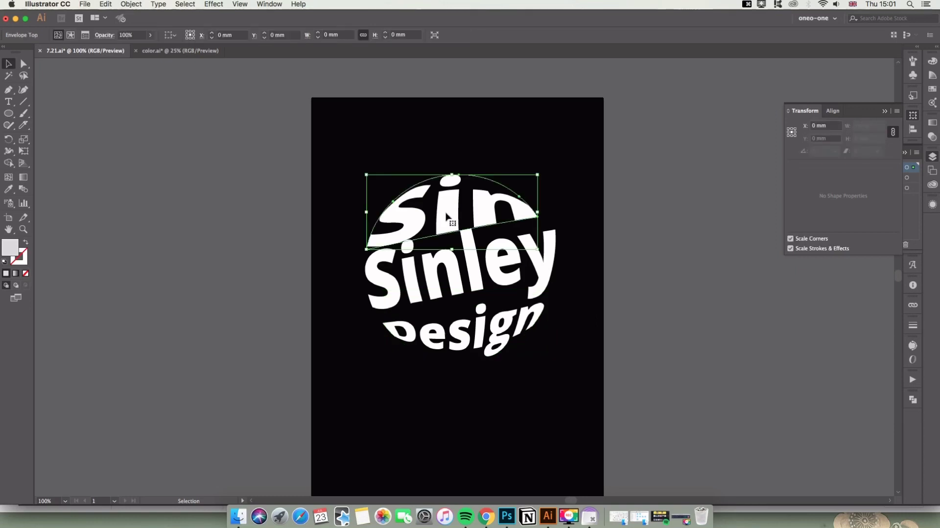
shift+click(465, 267)
shift+click(506, 342)
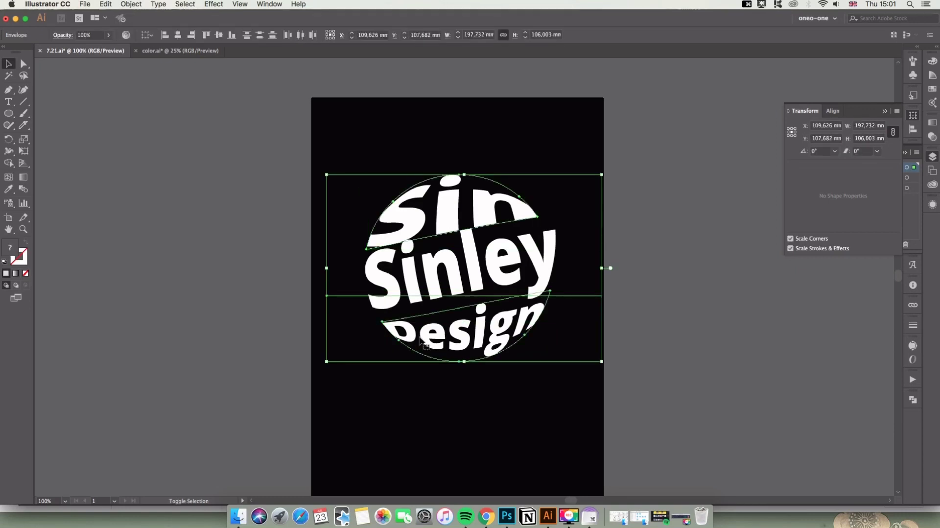
shift+click(371, 268)
click(669, 270)
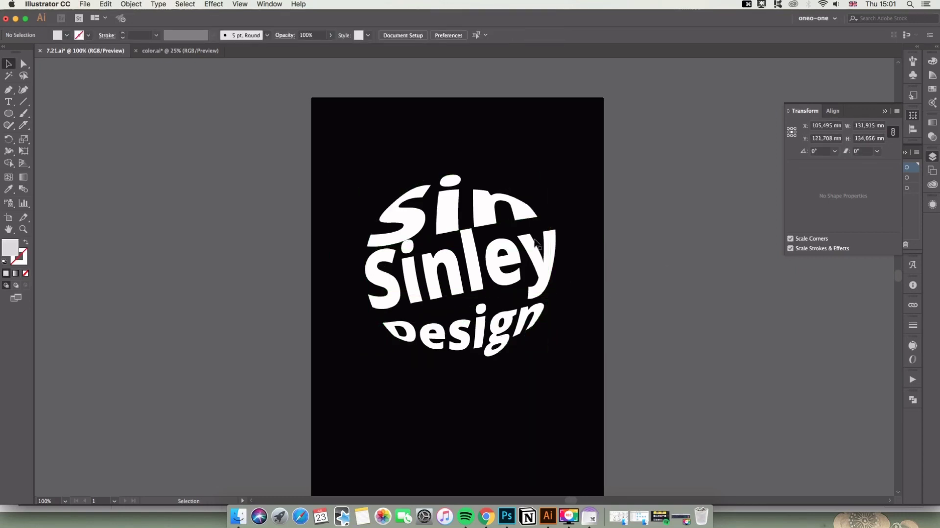
- Expand the three envelope-warped words into plain shapes with Object > Expand
drag(373, 179, 541, 364)
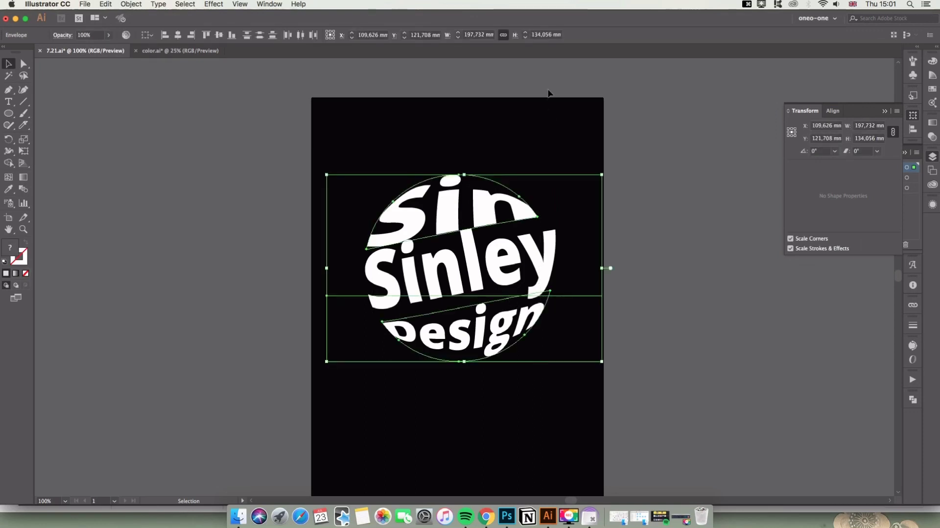
click(131, 4)
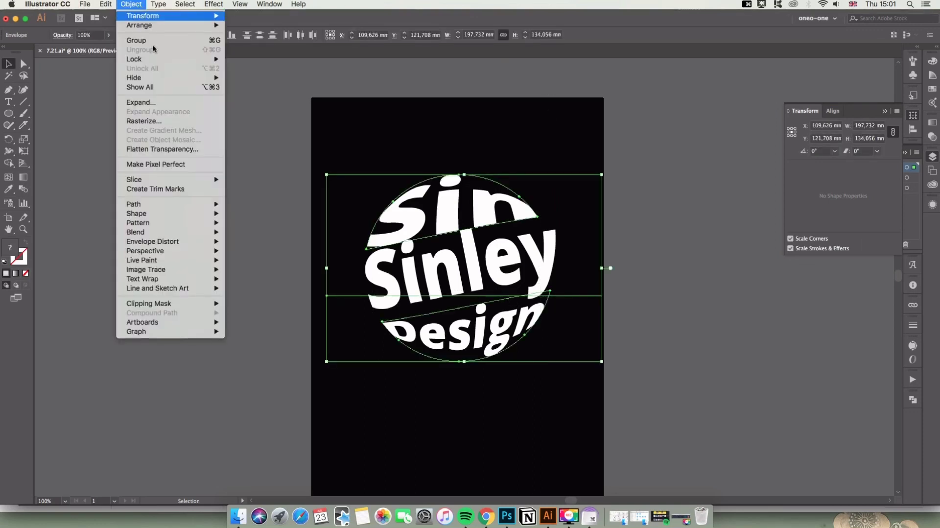
click(162, 103)
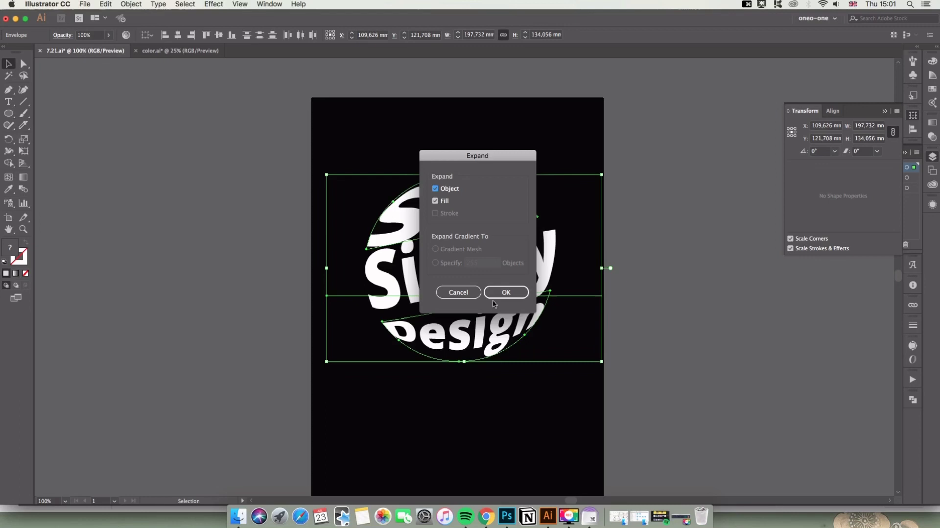
click(496, 296)
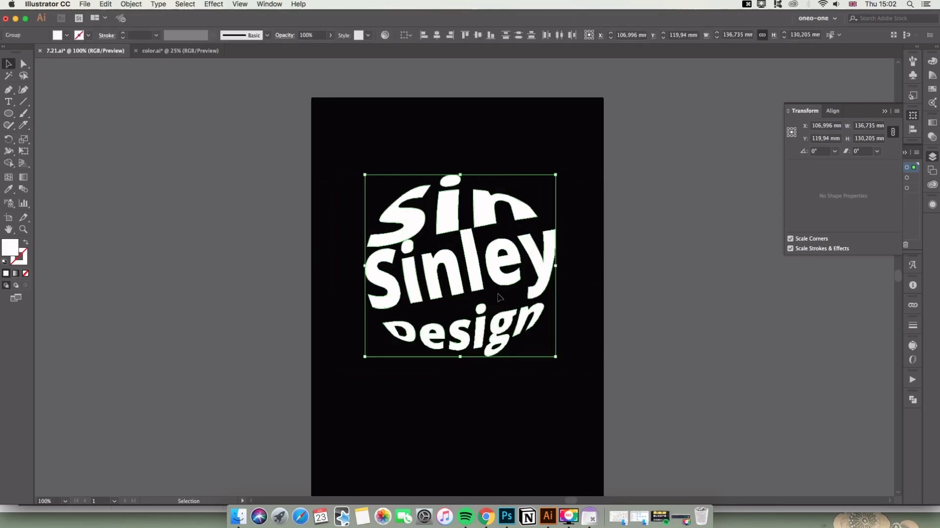
- Group the expanded lettering with Cmd+G and copy the group
key(super+g)
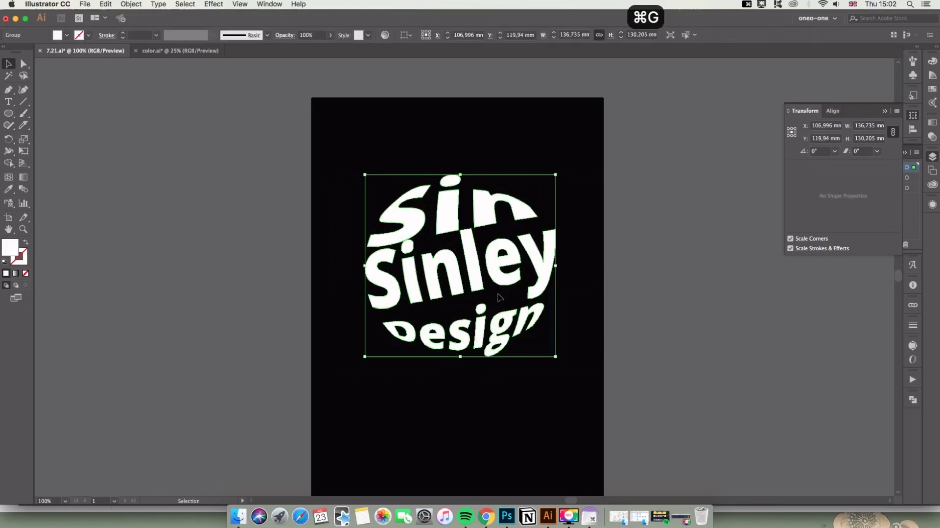
right_click(477, 273)
key(Escape)
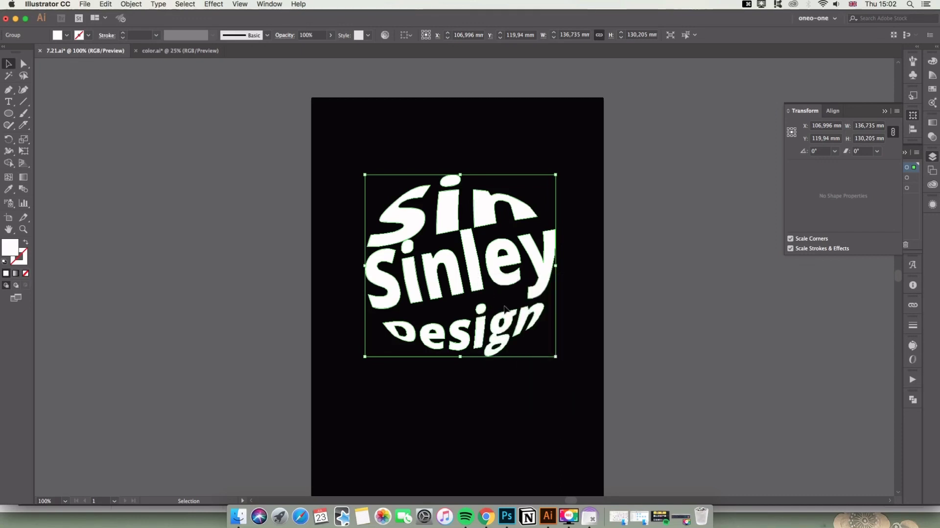
key(a)
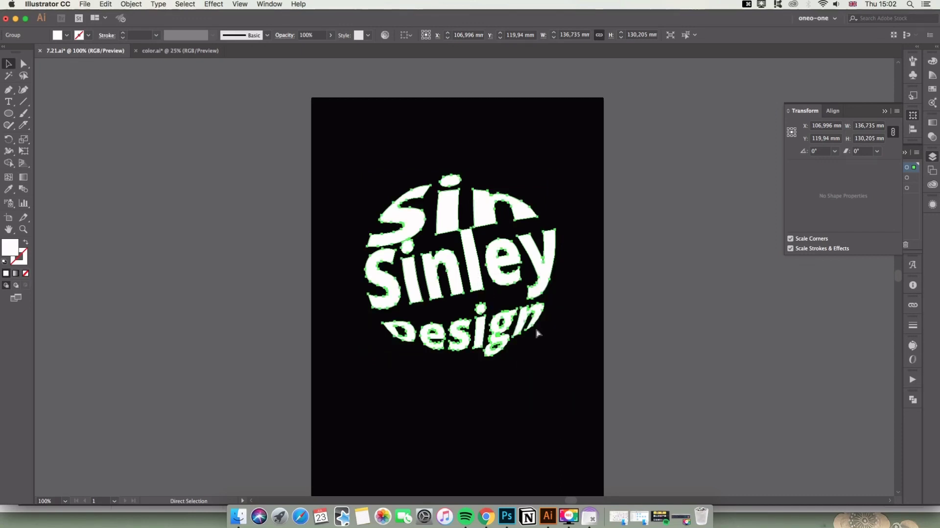
key(super+c)
key(v)
key(a)
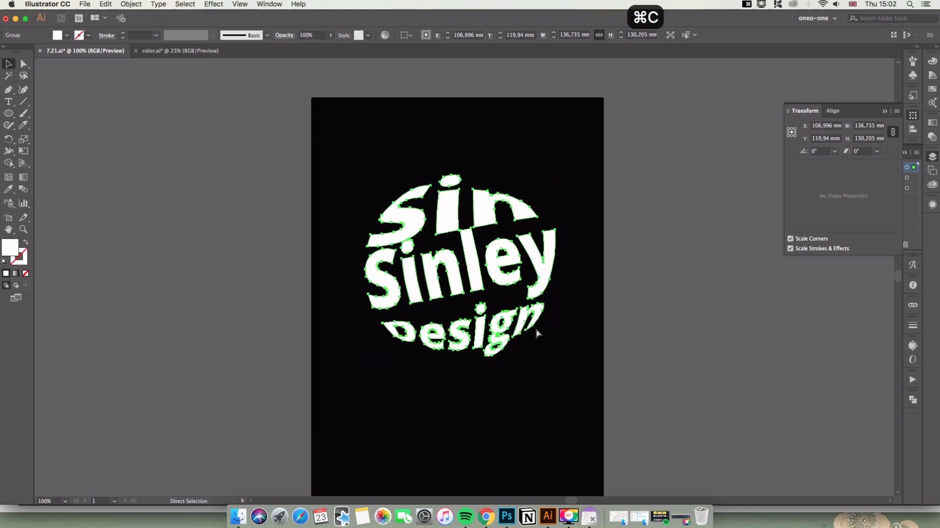
key(v)
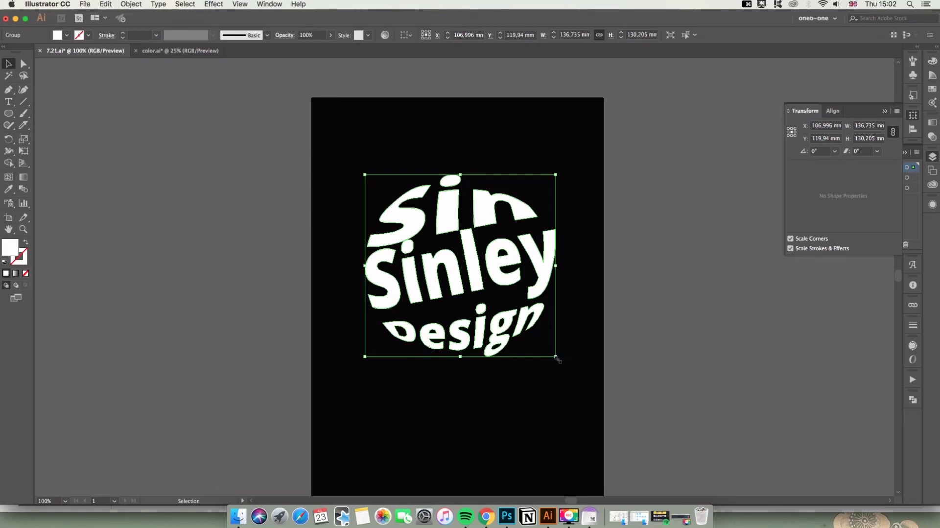
- Scale the lettering copy down to a tiny group and send it to the back
drag(557, 359, 477, 280)
right_click(464, 267)
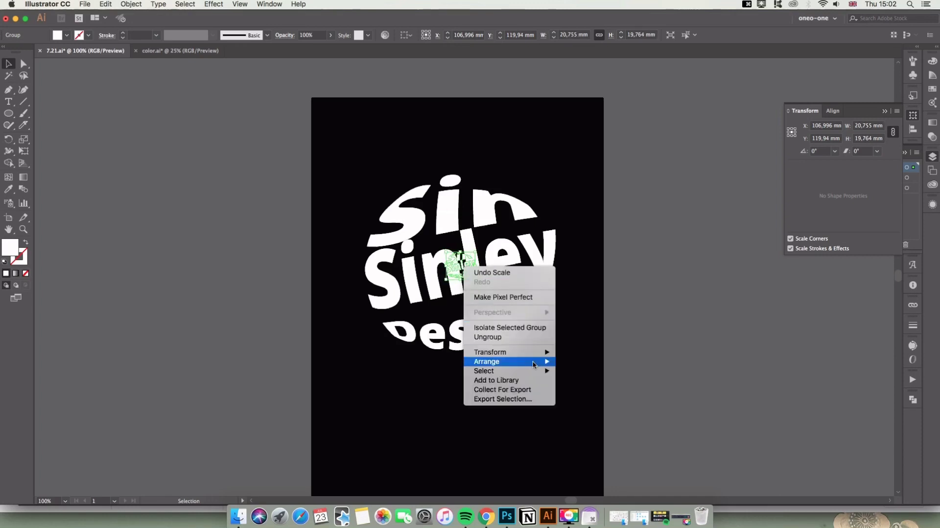
mouse_move(539, 361)
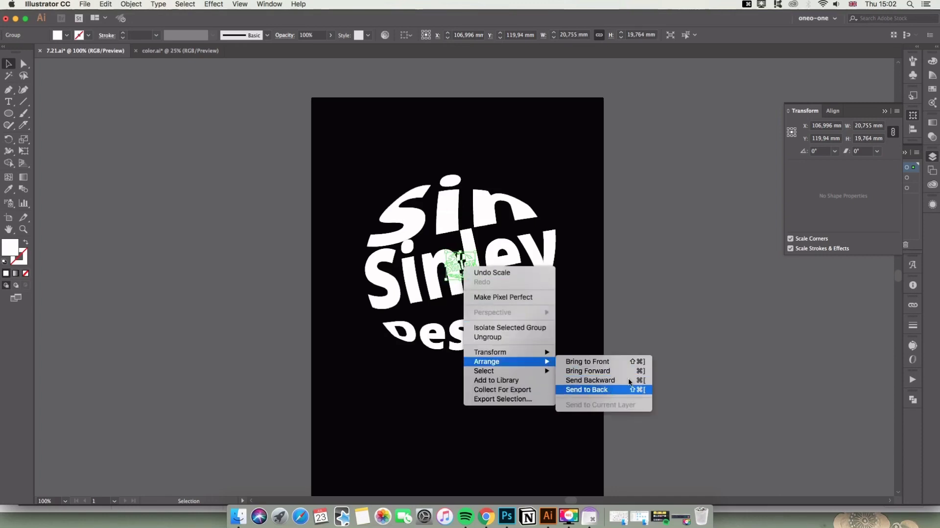
click(10, 250)
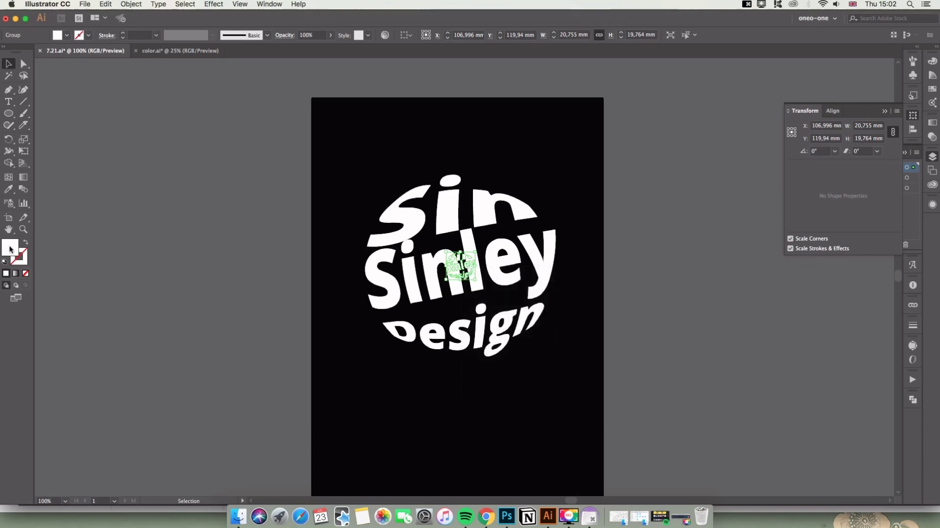
- Fill the tiny copy with dark grey, then select it together with the large text
double_click(10, 249)
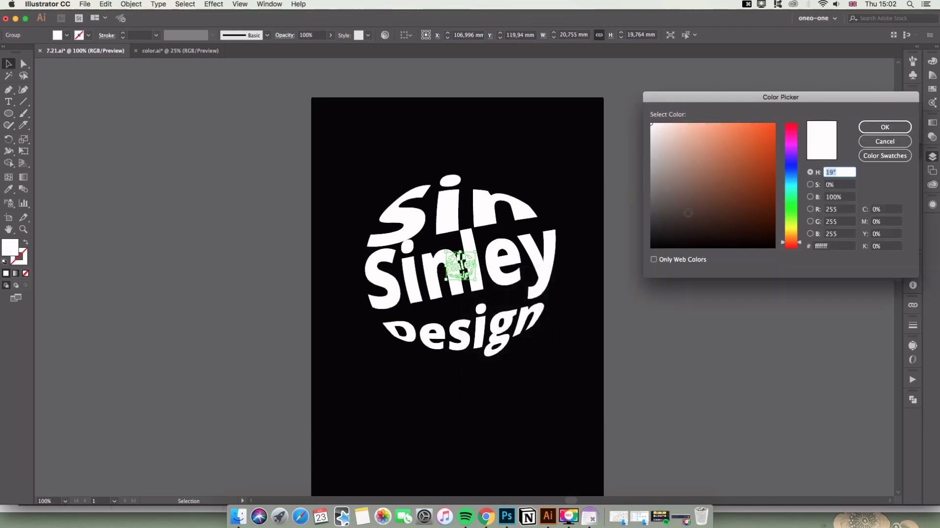
drag(688, 213, 656, 217)
click(877, 126)
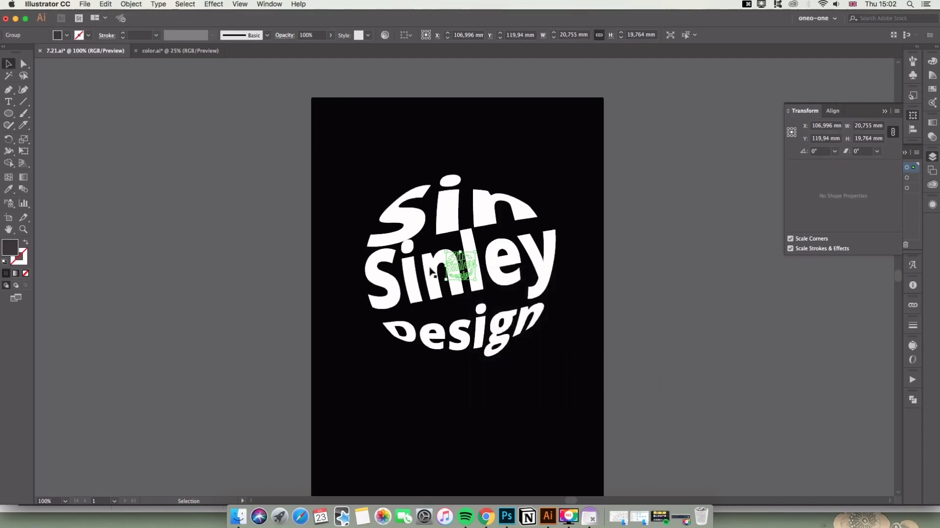
click(417, 224)
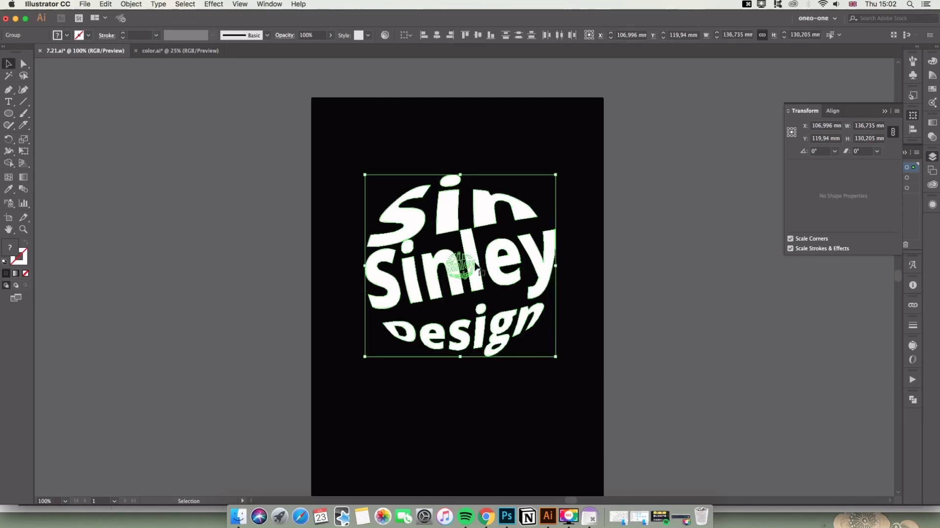
- Blend the large text and its tiny copy with Object > Blend > Make
click(135, 2)
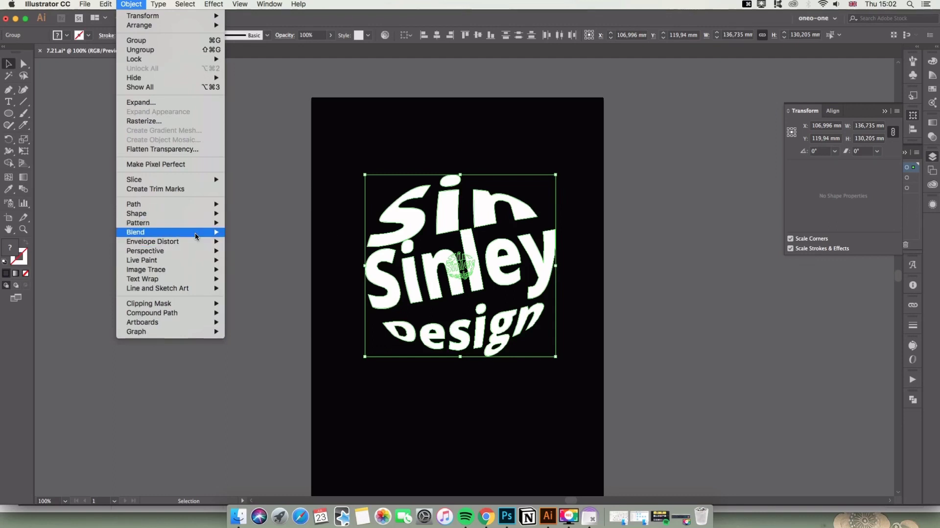
mouse_move(194, 232)
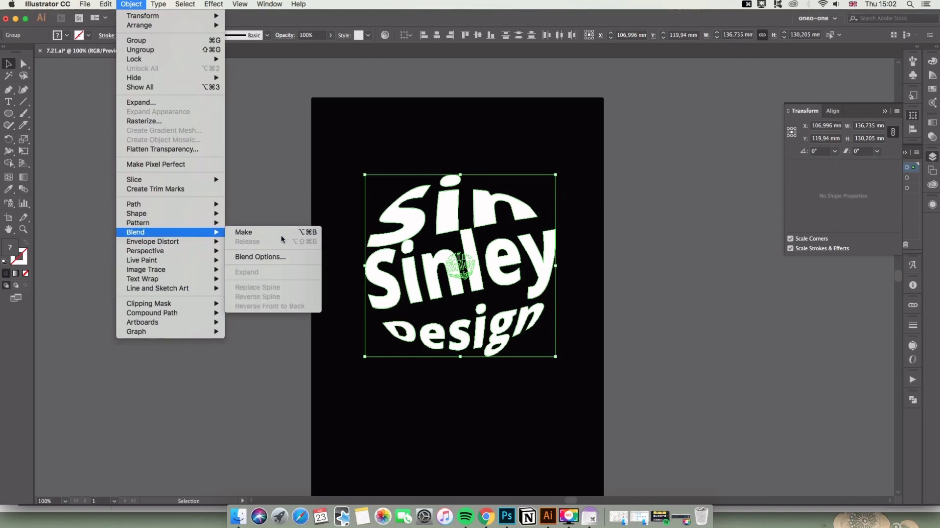
click(282, 233)
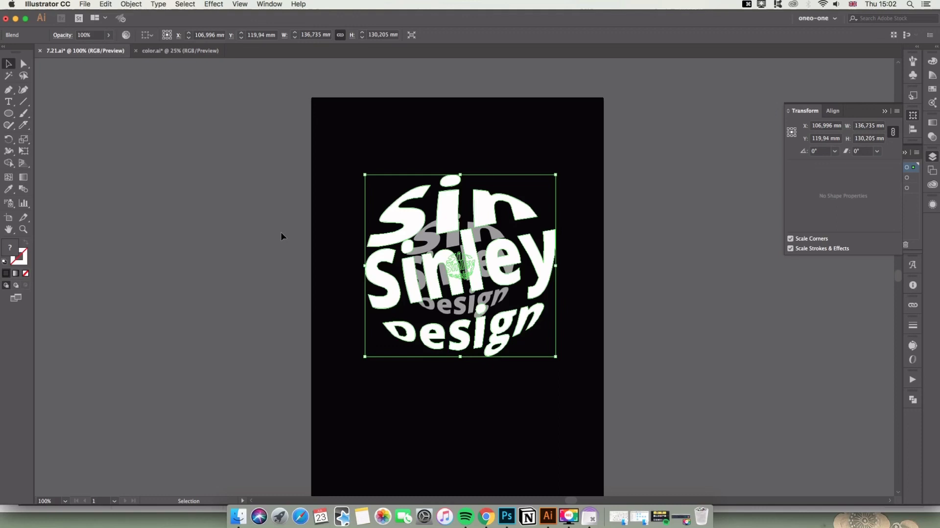
- Set the blend spacing to 80 Specified Steps with Preview on
click(24, 190)
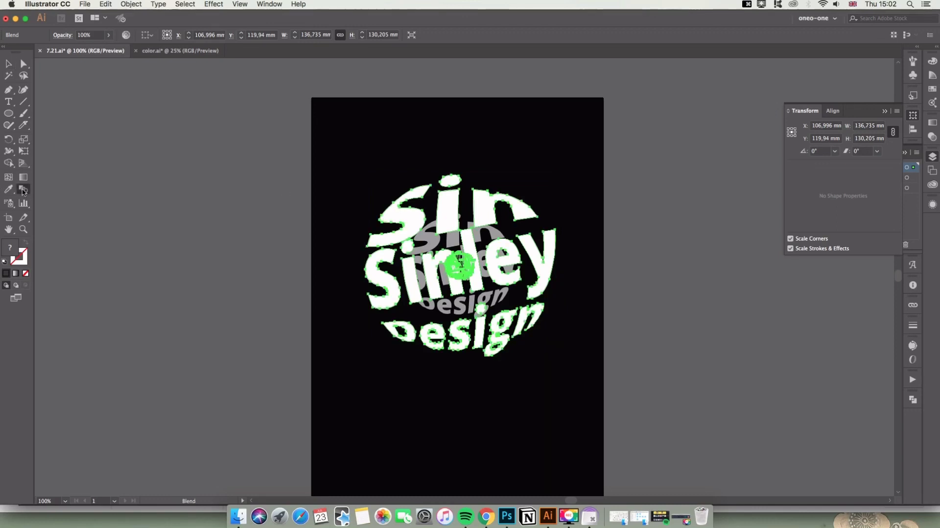
double_click(24, 190)
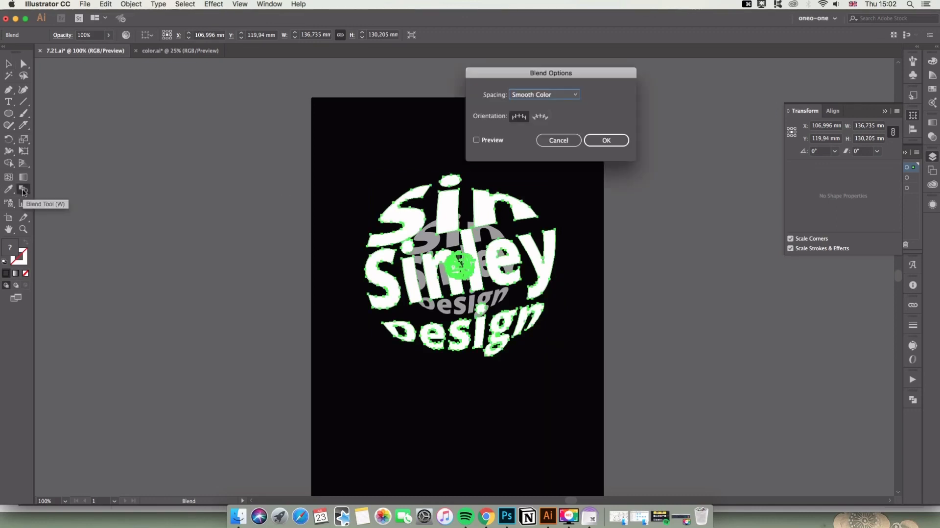
click(558, 94)
click(565, 117)
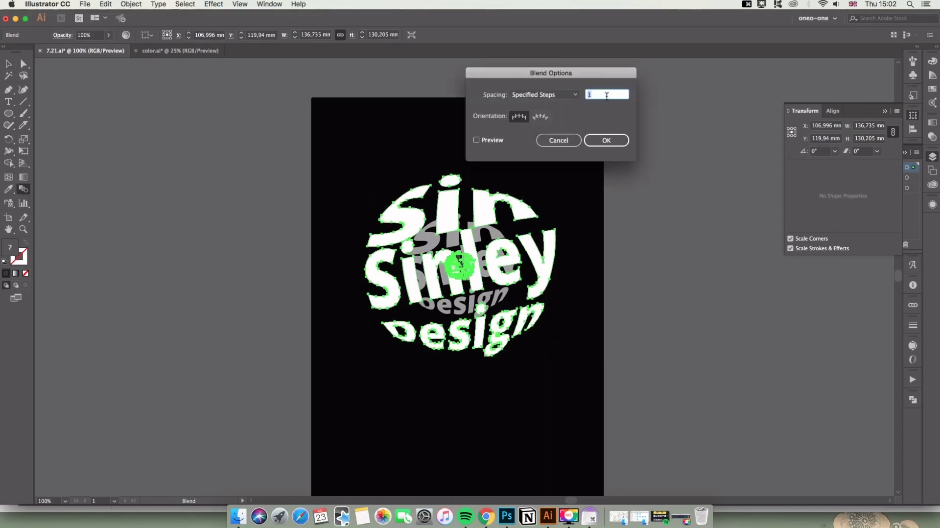
click(475, 141)
text(80)
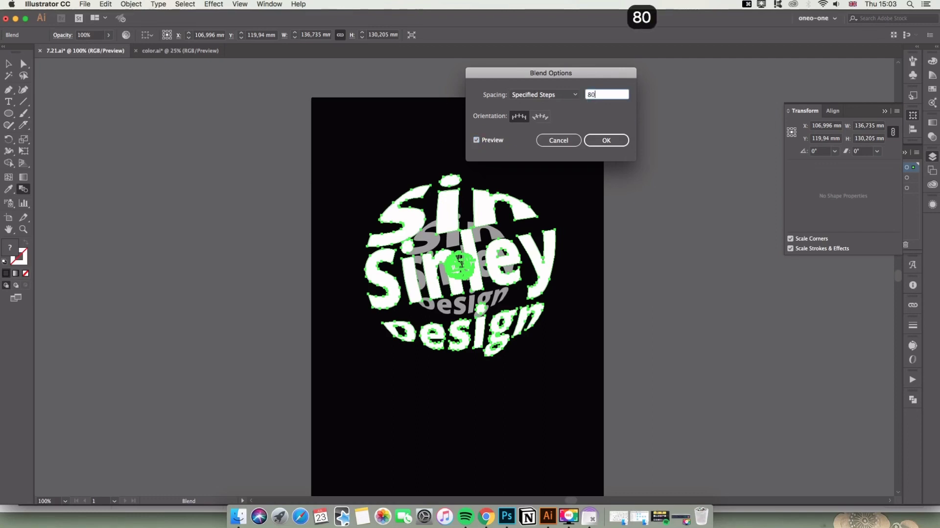
key(Return)
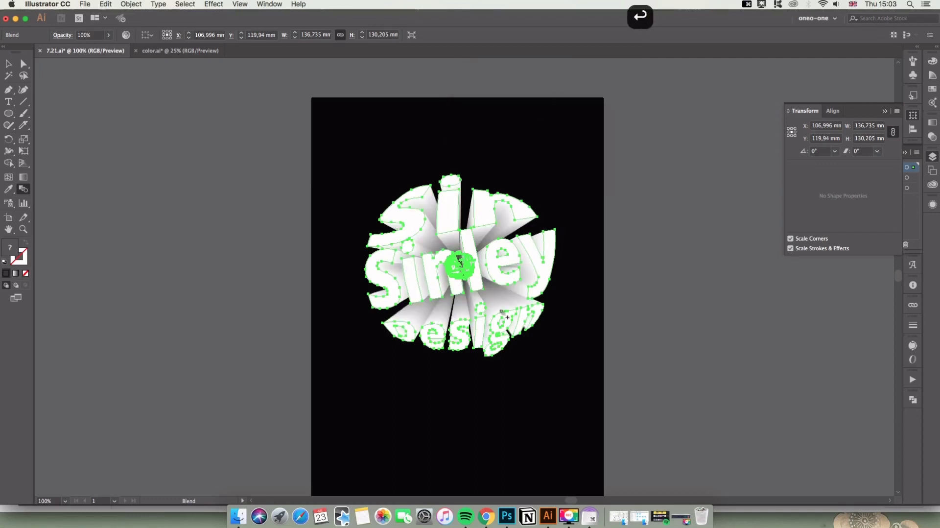
- Nudge the extruded text blend slightly to the right
key(v)
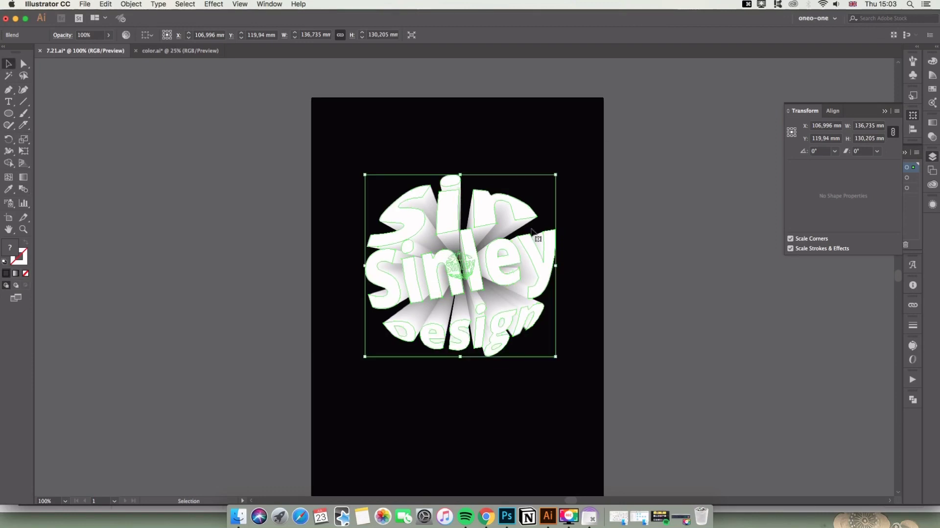
mouse_move(411, 222)
mouse_down()
mouse_move(425, 234)
mouse_move(403, 217)
mouse_up()
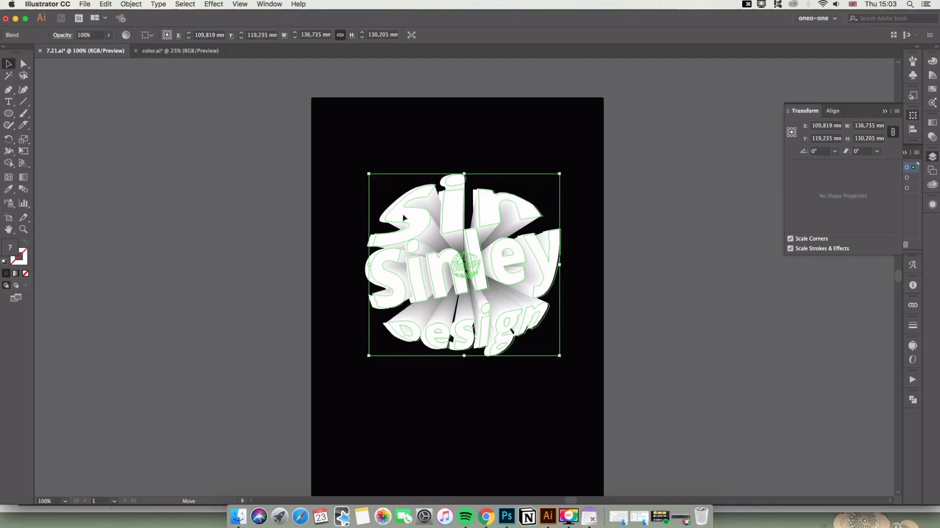
key(super+z)
key(super+z)
key(super+z)
right_click(390, 214)
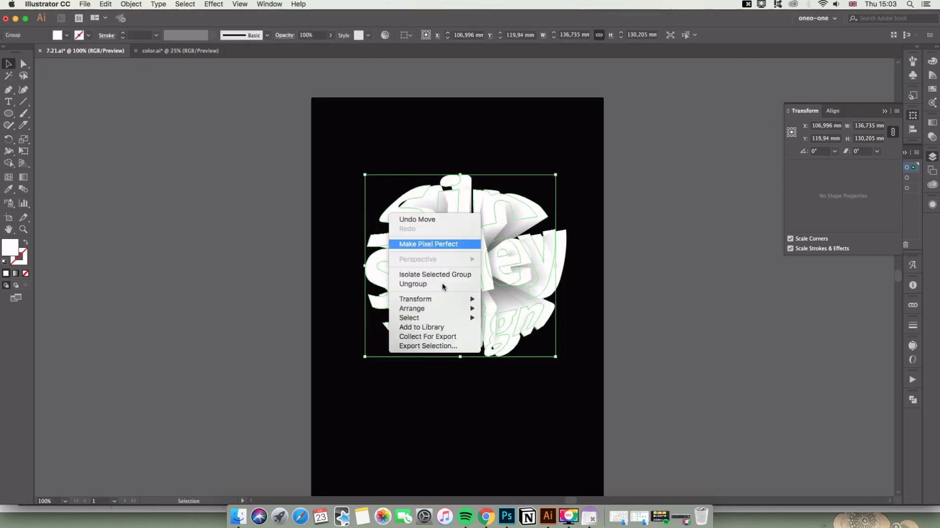
click(504, 306)
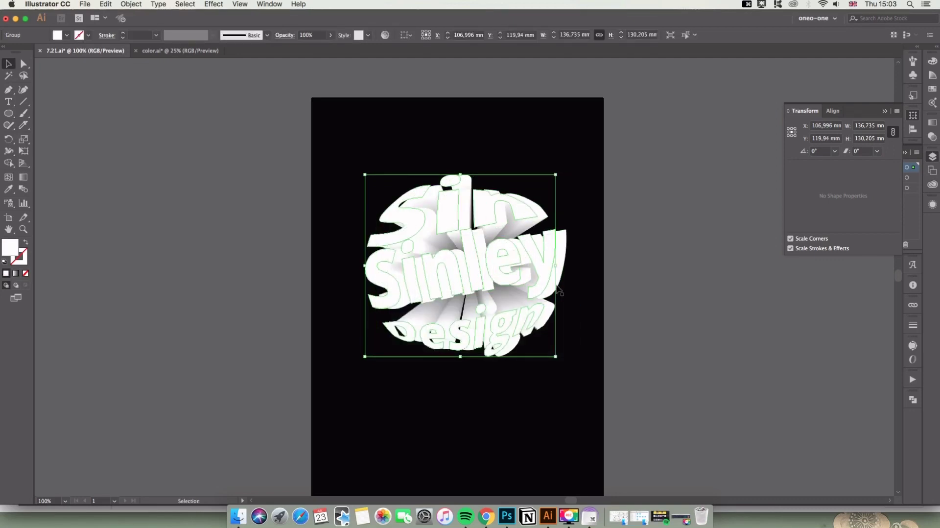
drag(552, 265, 562, 268)
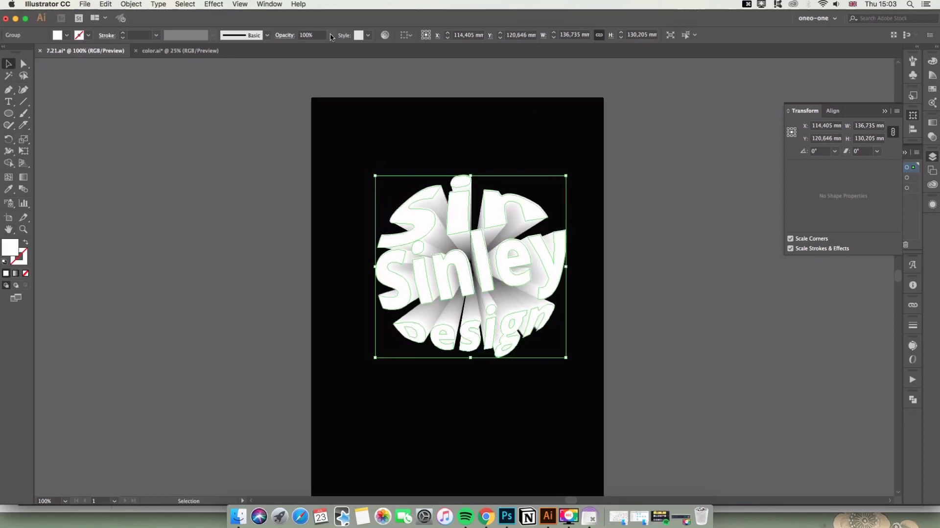
- Give the front lettering an orange #d3551e fill at 54% opacity, then deselect
click(330, 35)
drag(331, 47, 313, 48)
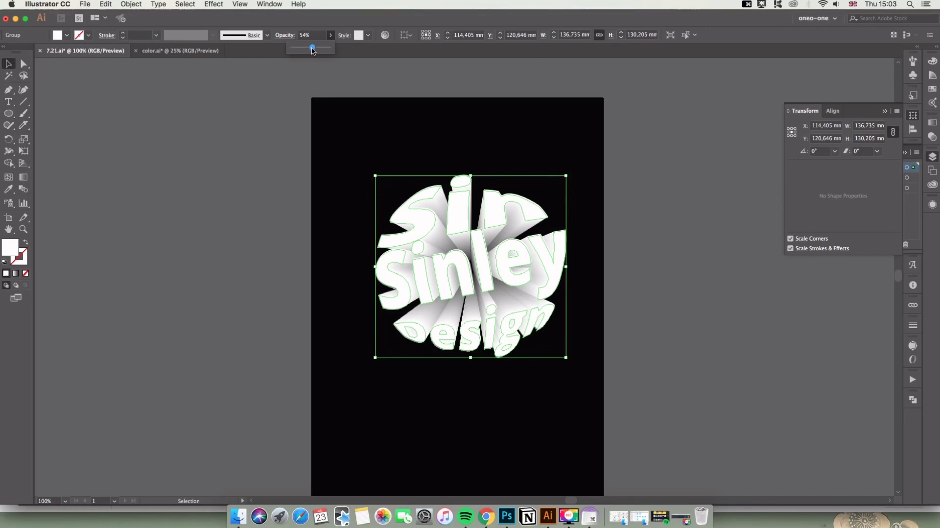
double_click(10, 247)
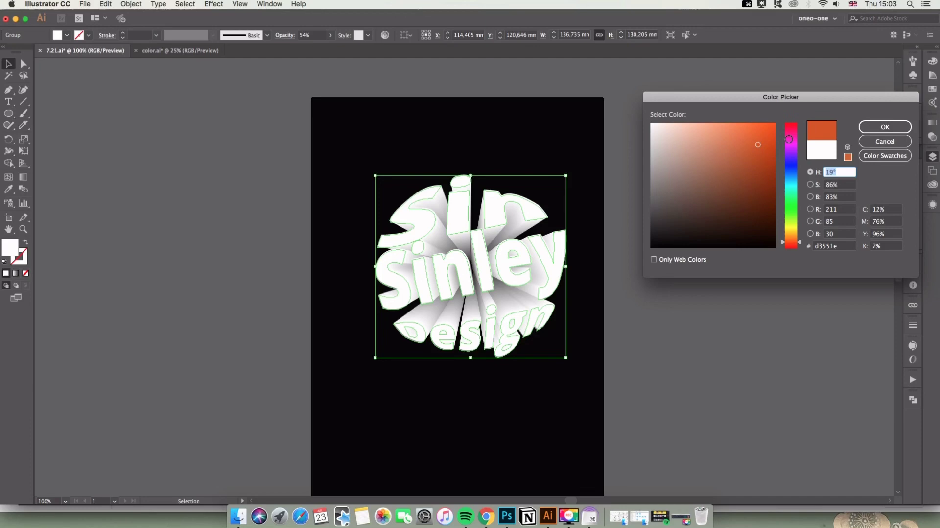
key(Return)
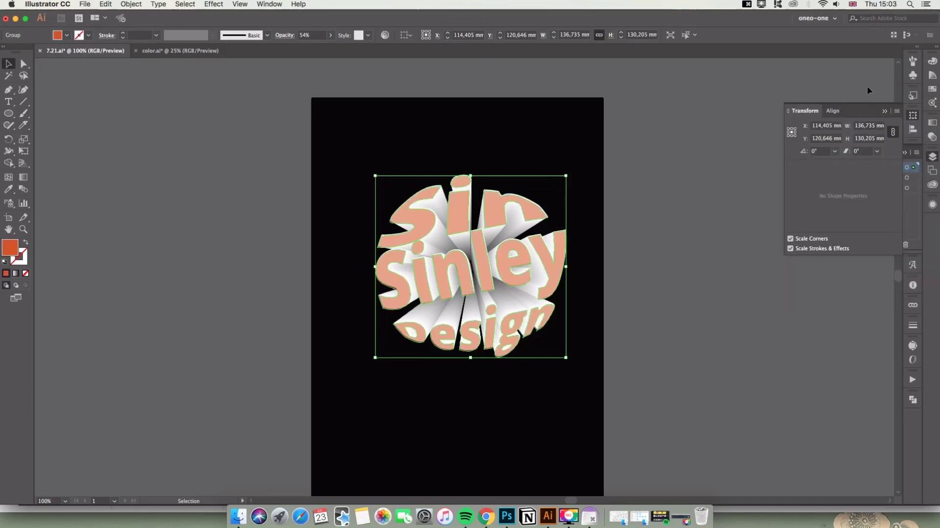
click(740, 93)
- Paste the gradient circles from color.ai into 7.21.ai and shrink them to about 47.71 × 49.857 mm
click(167, 50)
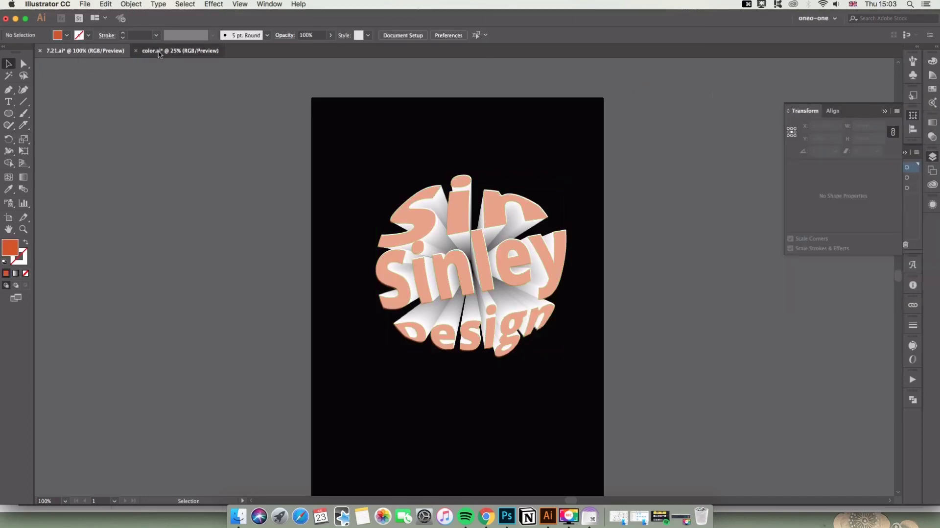
key(super+c)
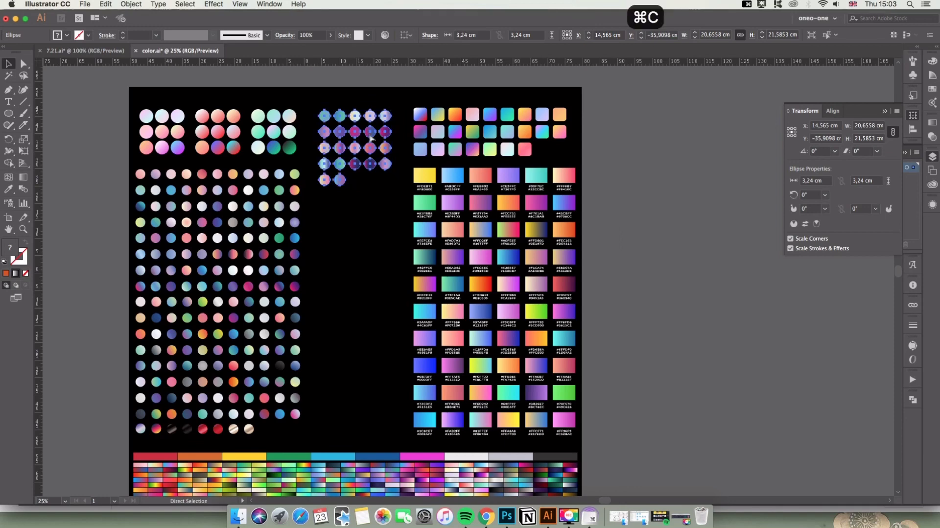
click(86, 51)
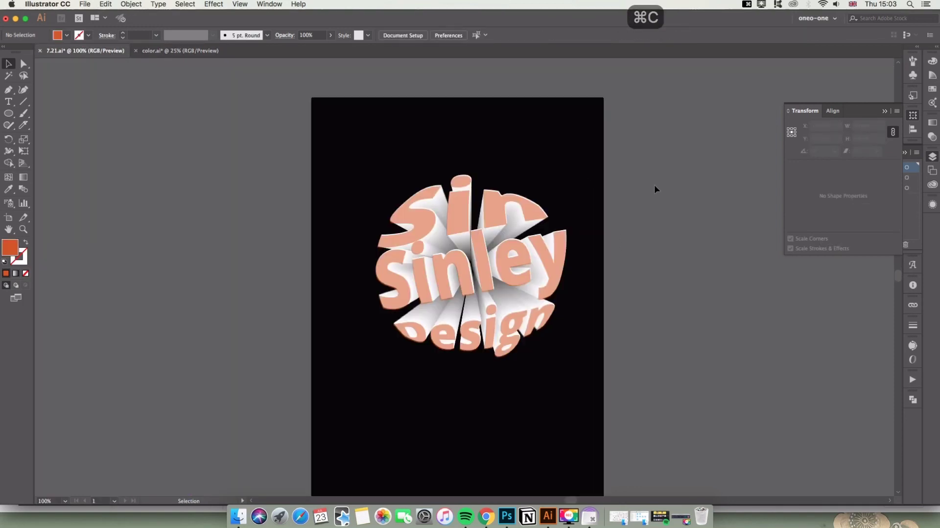
key(super+v)
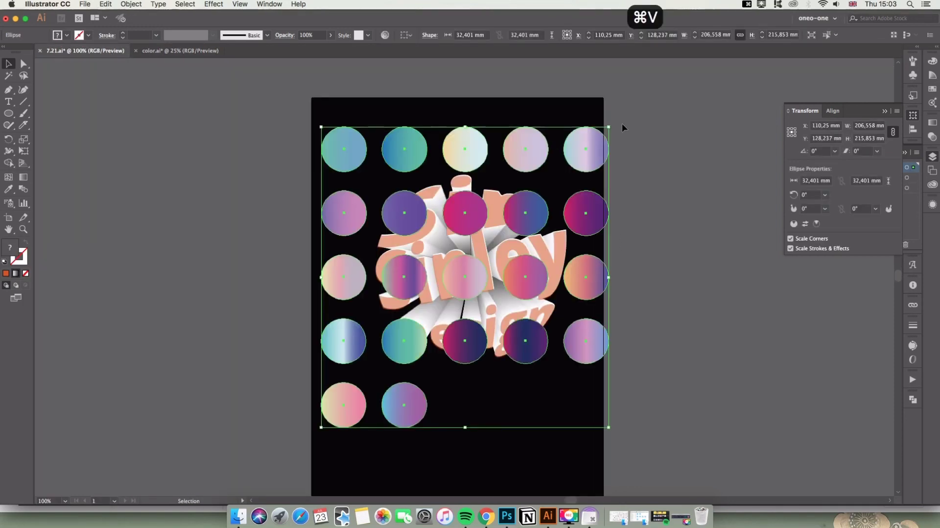
drag(609, 127, 699, 309)
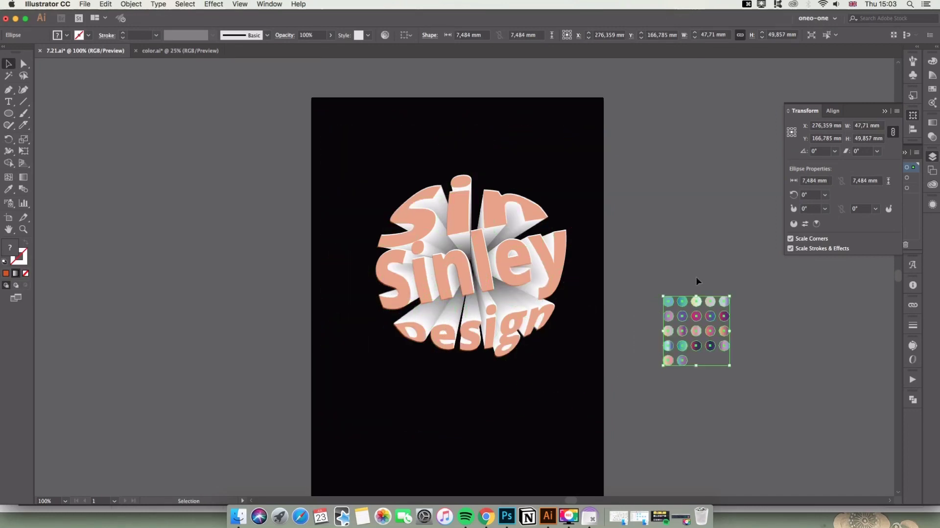
- Zoom to 150% and select the 3D text blend
key(super+equal)
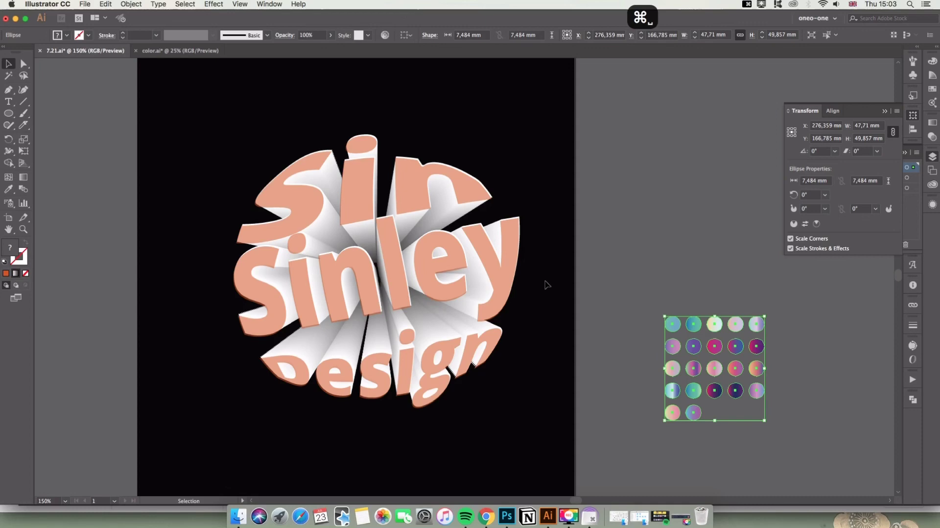
drag(499, 276, 499, 289)
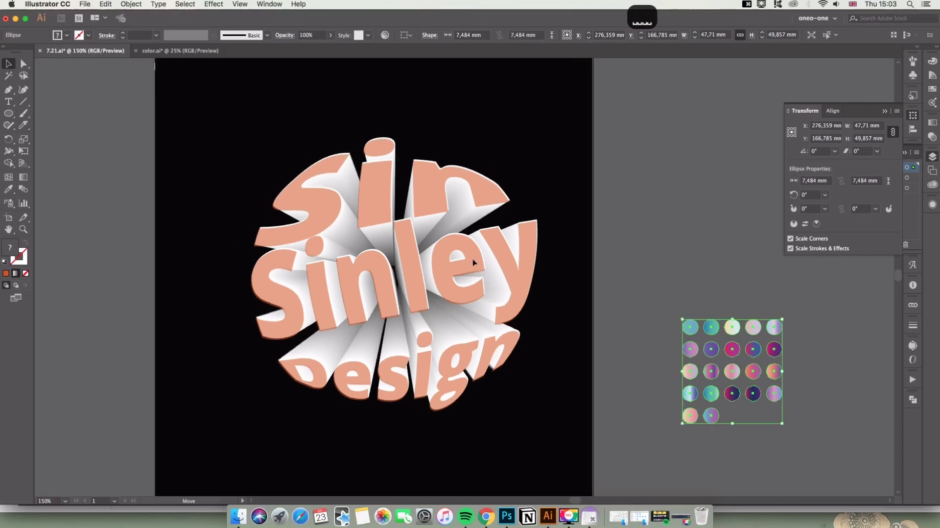
click(527, 249)
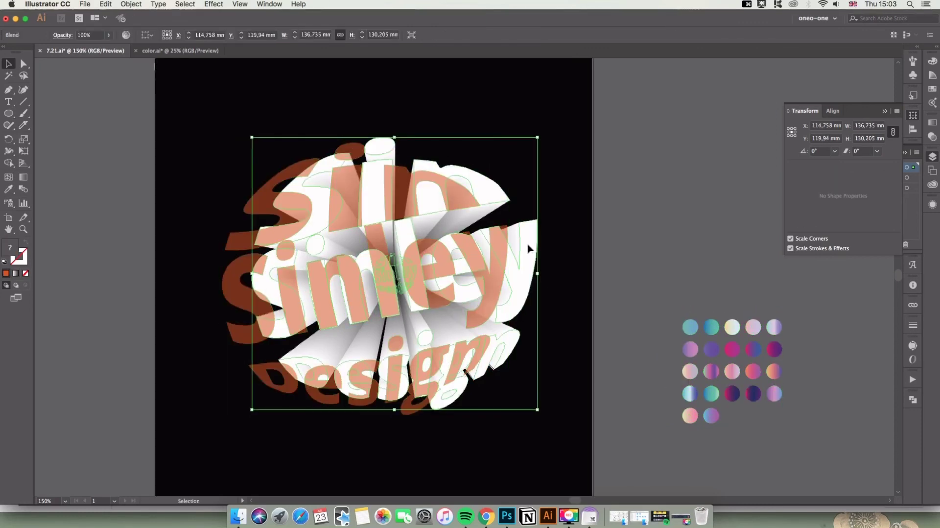
- Eyedrop several gradient circles onto the isolated blend, settling on the deeper pink-purple-orange gradient
double_click(528, 249)
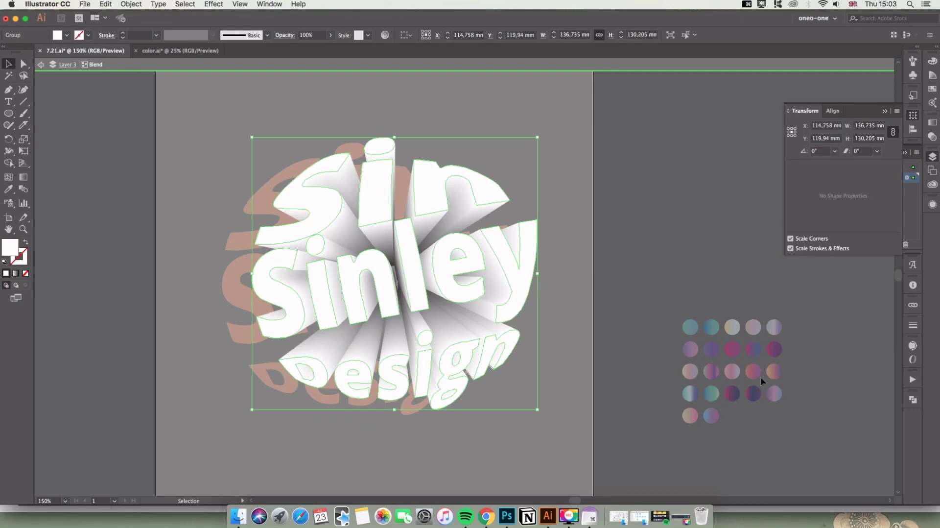
key(i)
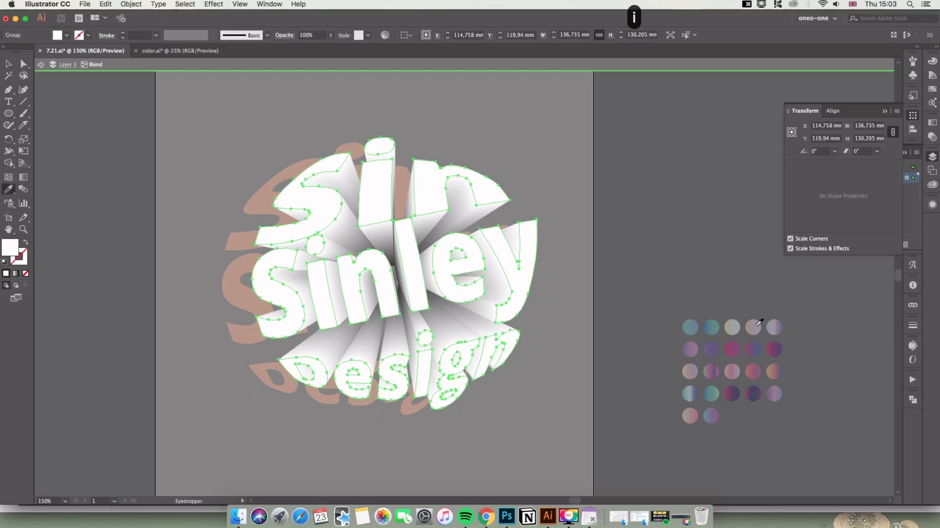
click(754, 370)
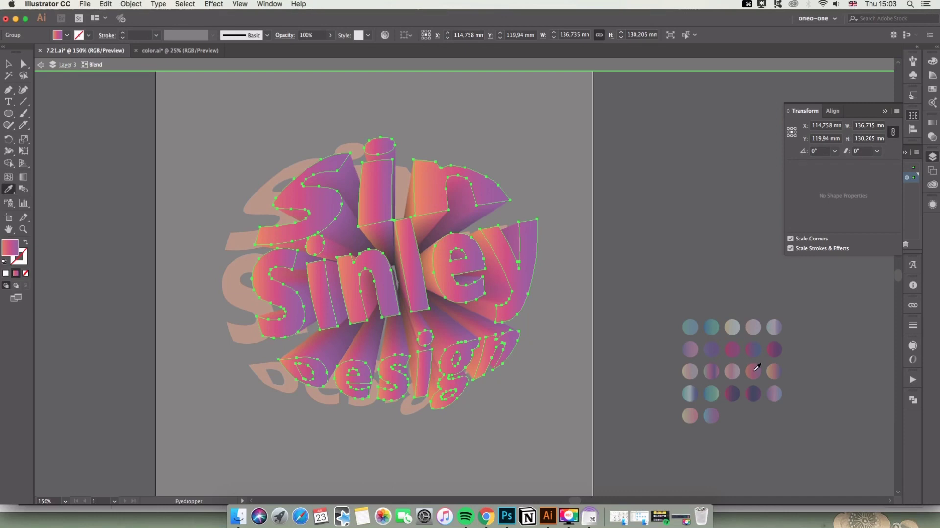
click(739, 371)
click(740, 372)
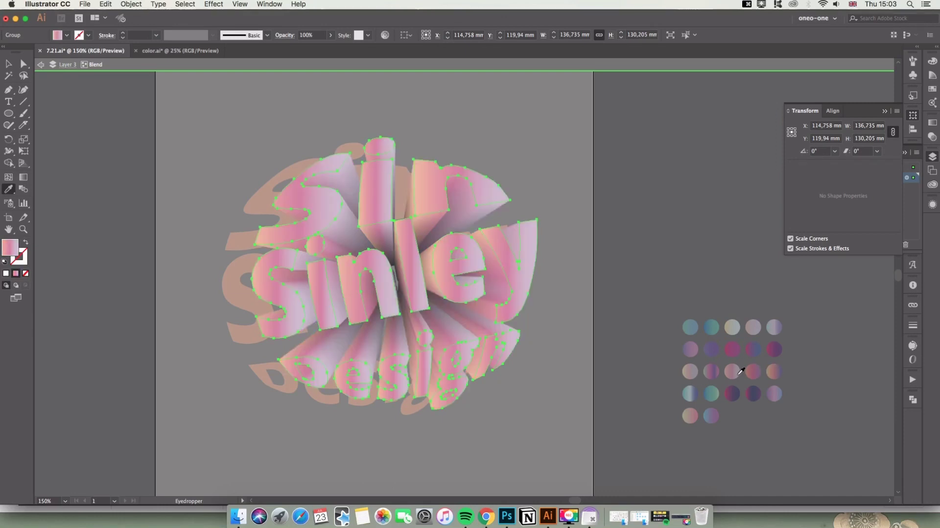
click(776, 369)
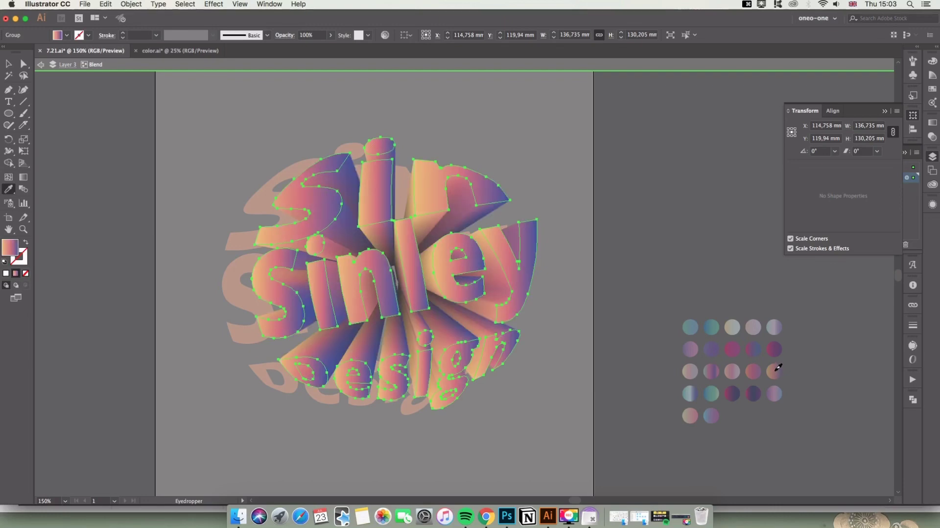
click(762, 370)
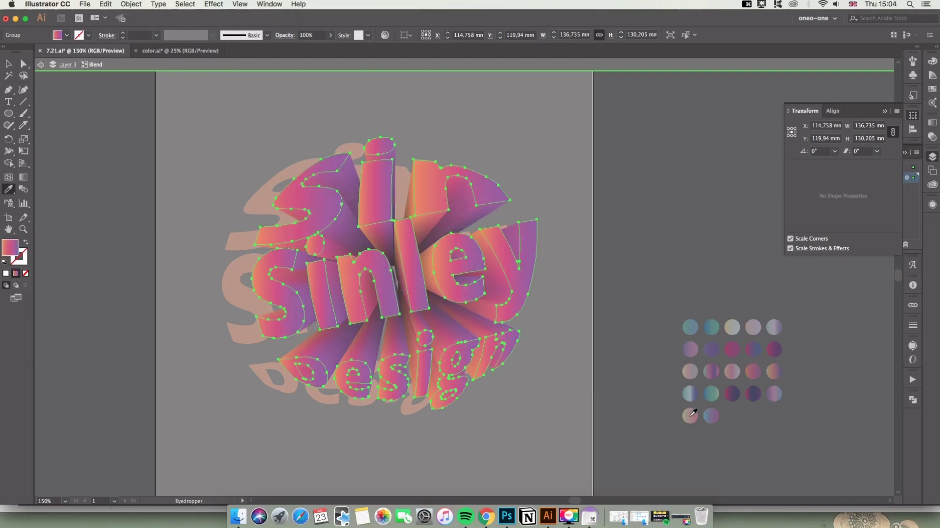
click(691, 413)
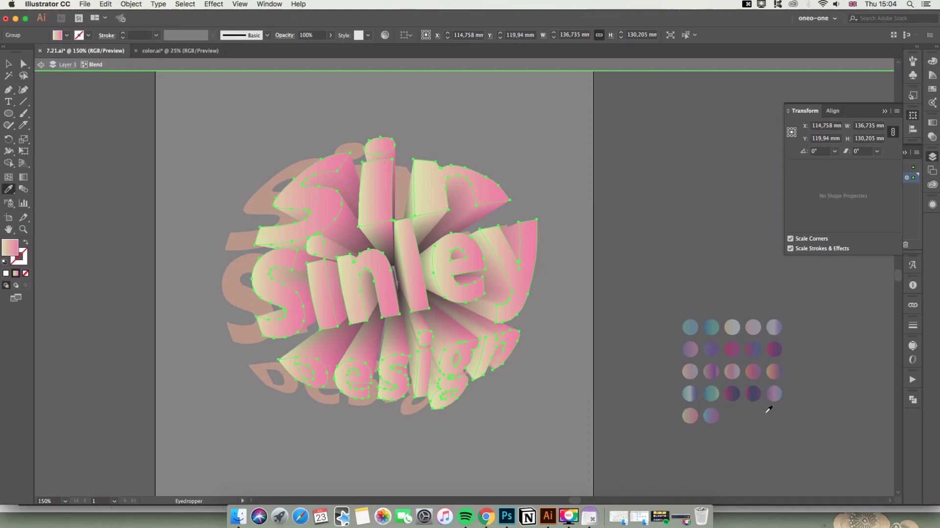
click(756, 374)
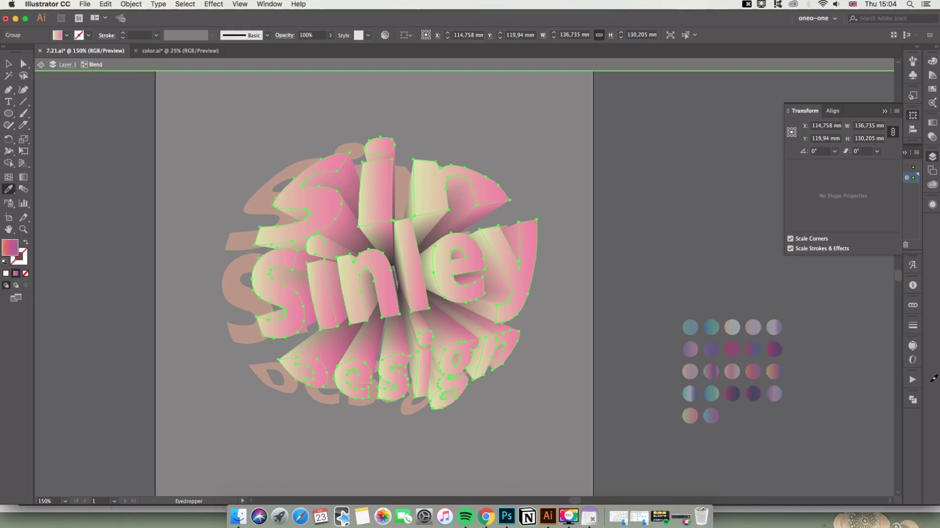
click(8, 63)
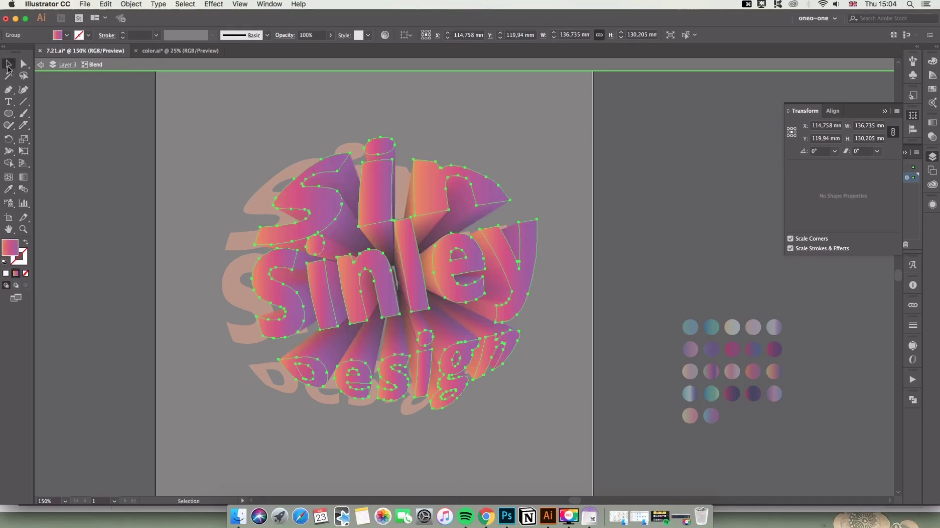
- Exit isolation and nudge the translucent front lettering up and right to align with the extrusion
double_click(207, 109)
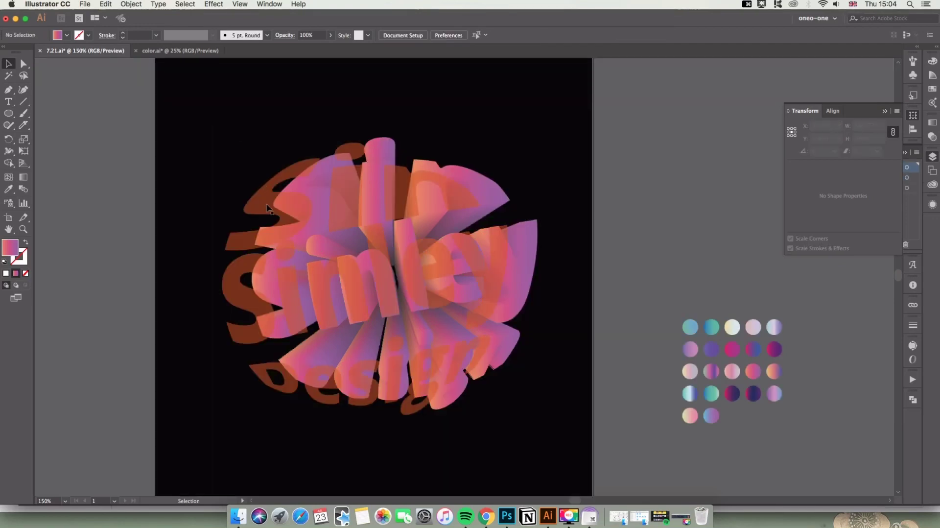
click(290, 206)
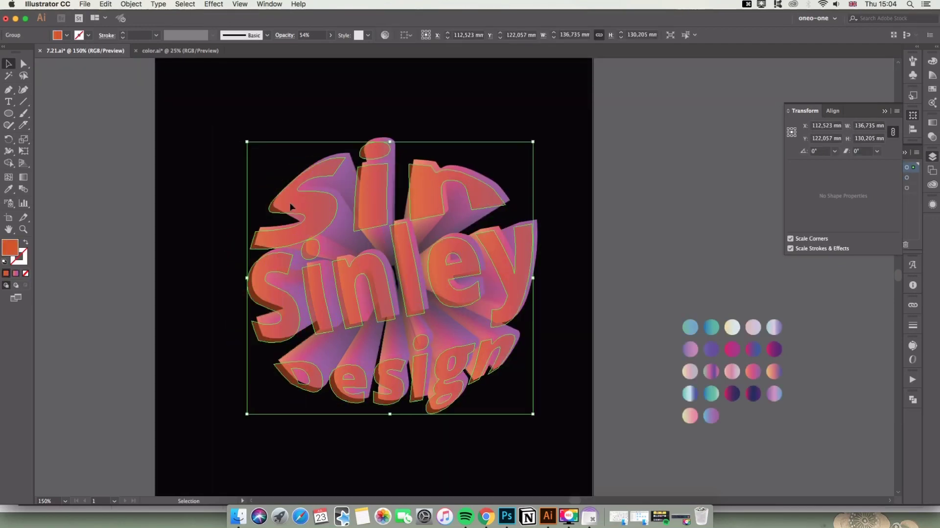
drag(292, 205, 297, 201)
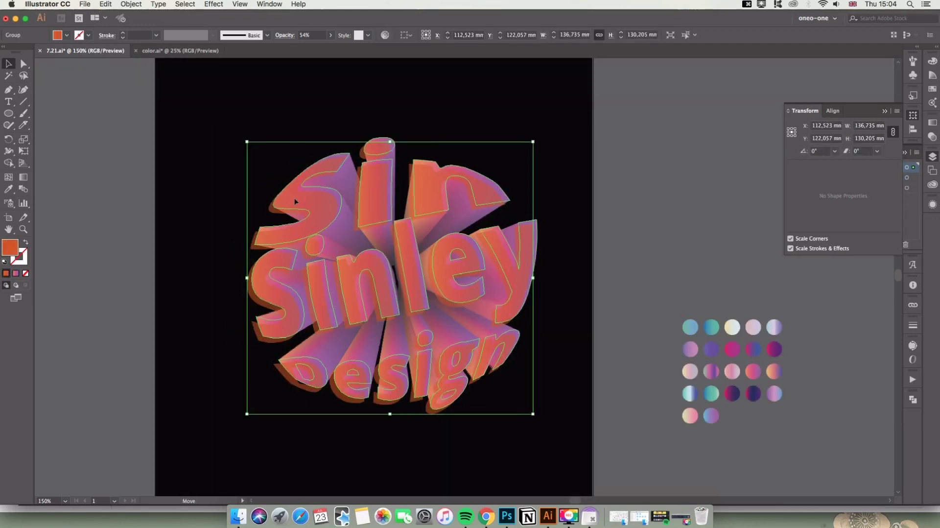
click(716, 243)
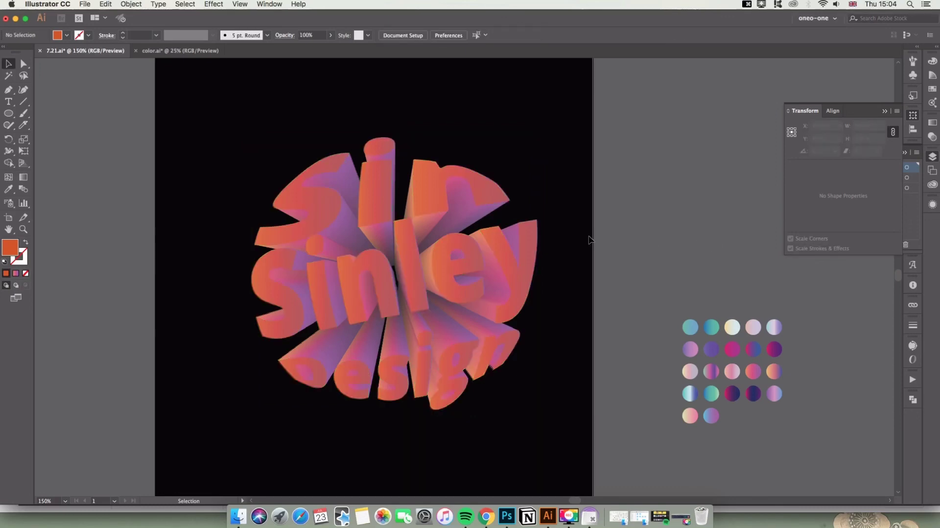
key(super+minus)
key(super+minus)
- Fill the front lettering with light pink, then check the Photoshop background and come back
click(333, 313)
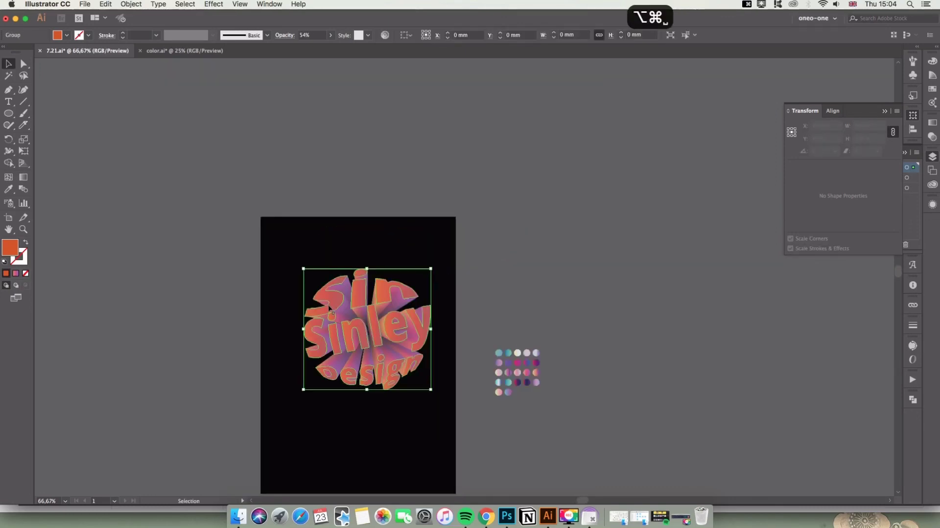
double_click(10, 247)
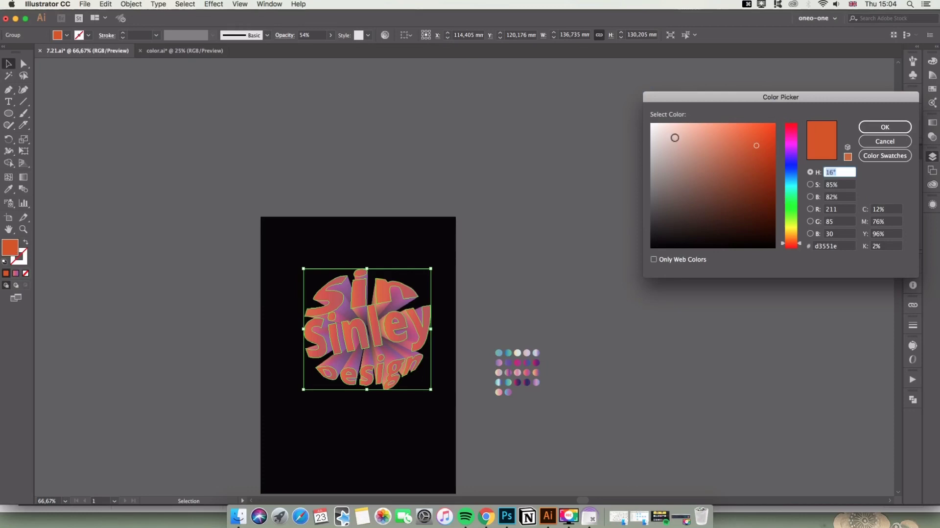
click(689, 138)
click(885, 127)
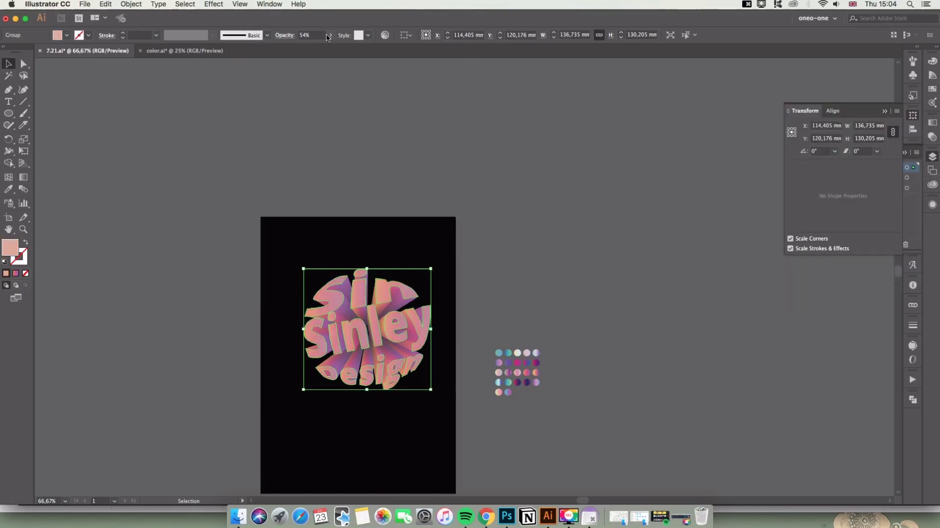
click(375, 113)
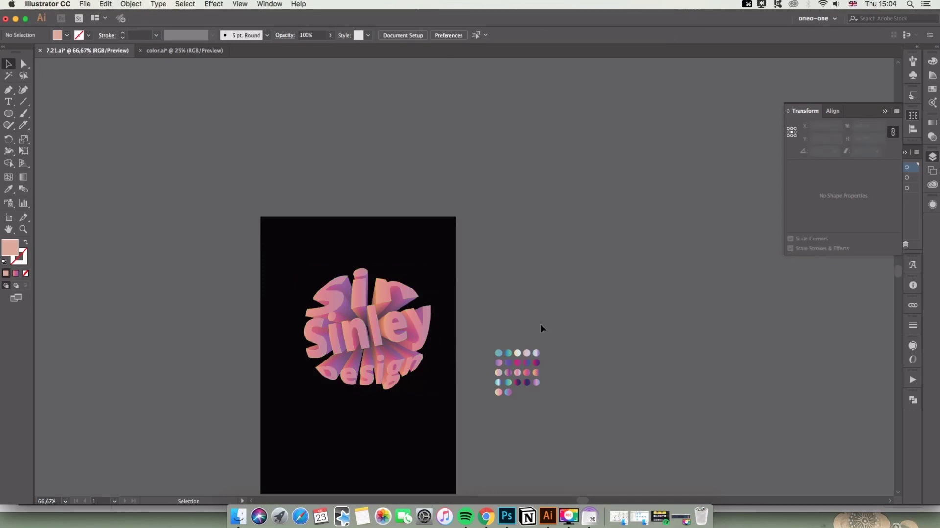
click(507, 516)
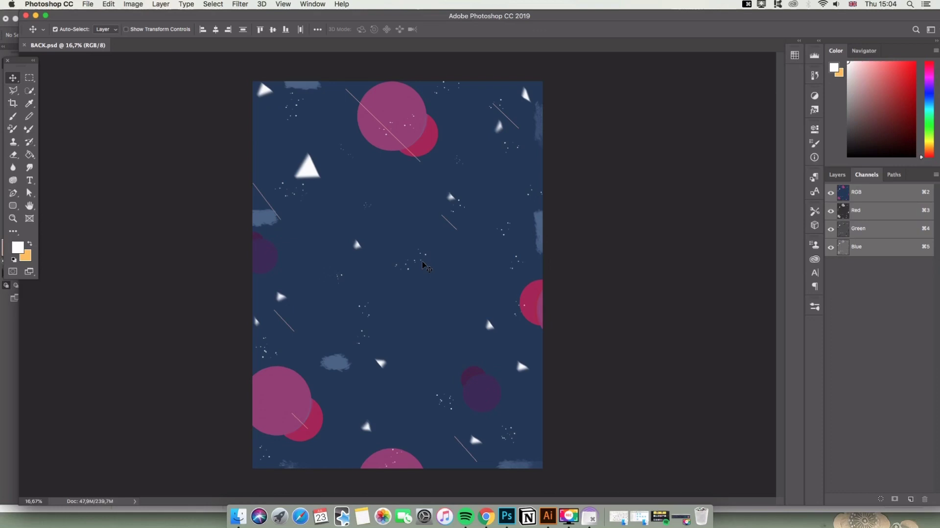
key(super+Tab)
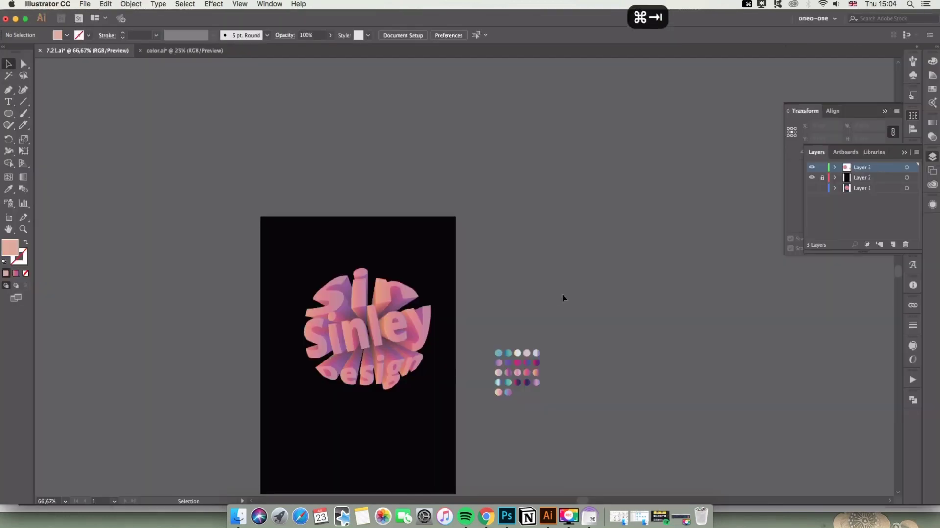
- Lock Layer 2 and select all the Sin Sinley Design lettering pieces
click(823, 178)
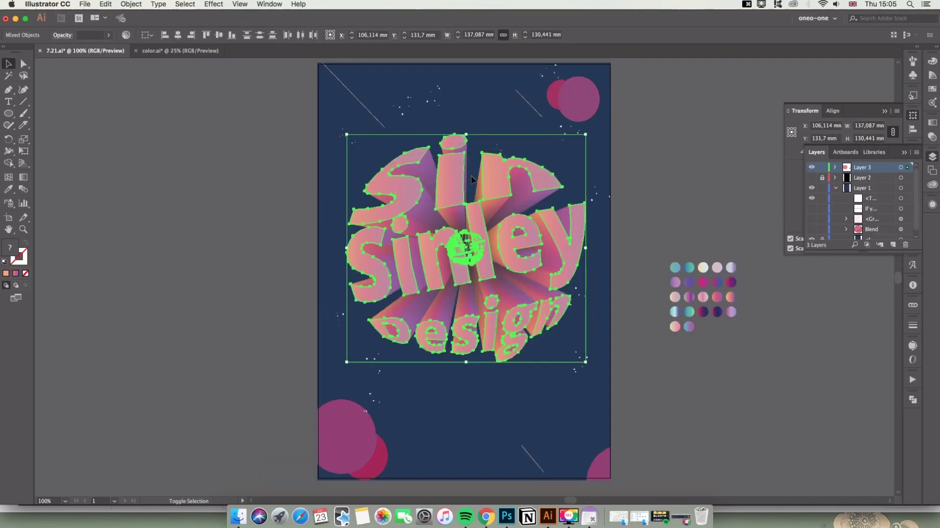
click(713, 167)
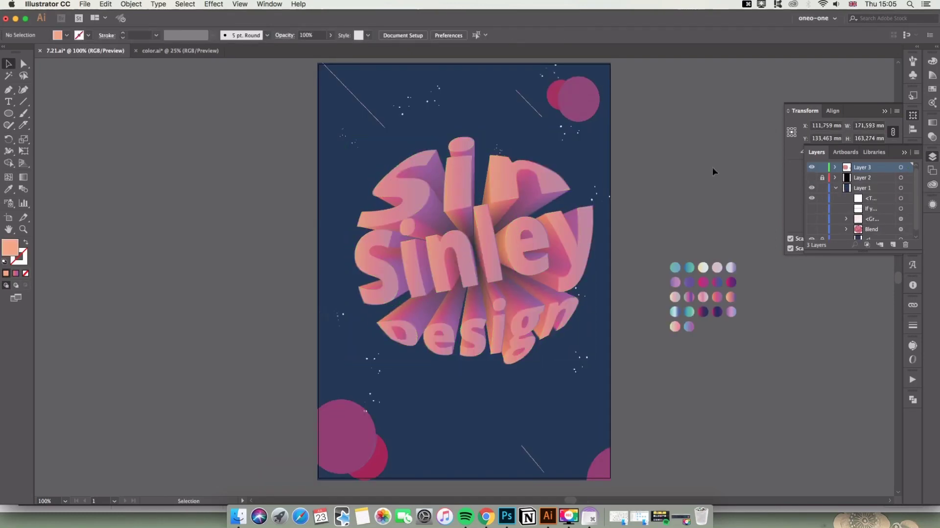
click(567, 251)
click(642, 220)
click(562, 227)
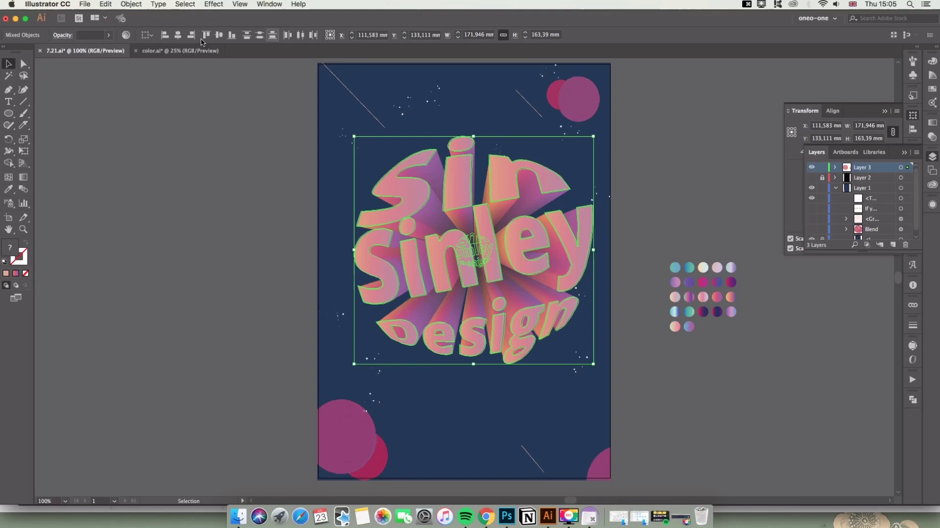
- Align the lettering pieces on both their horizontal and vertical centres
click(178, 35)
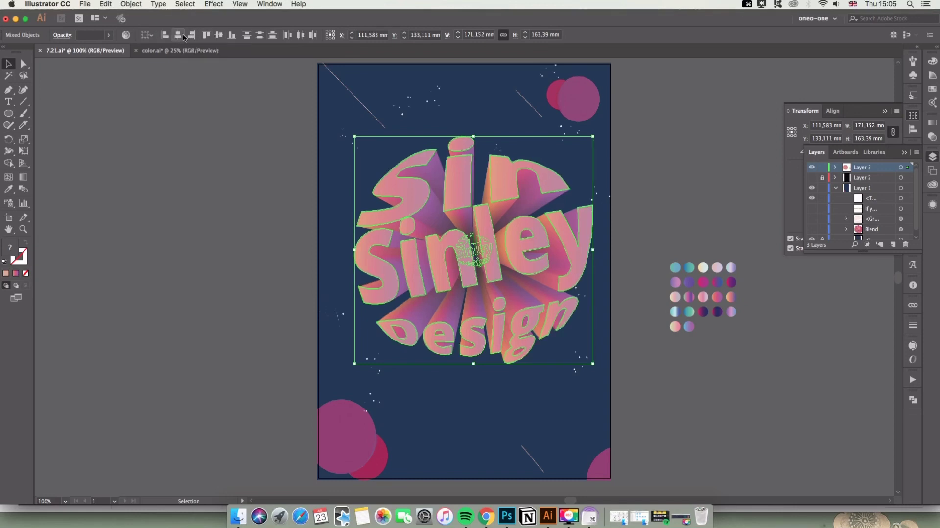
click(219, 35)
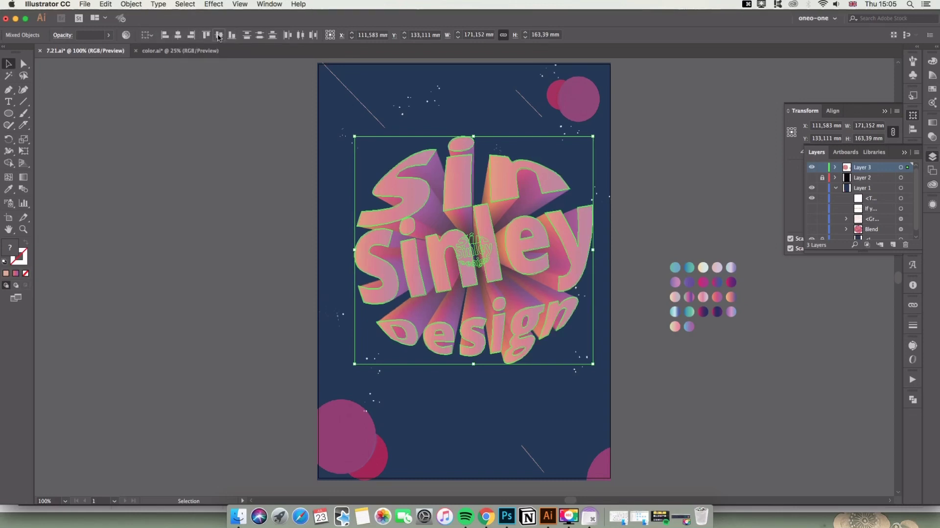
click(723, 113)
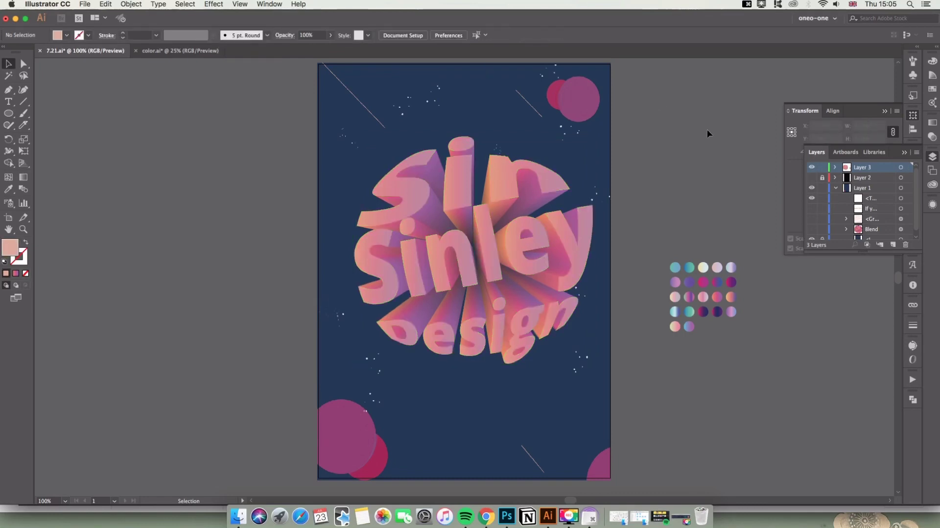